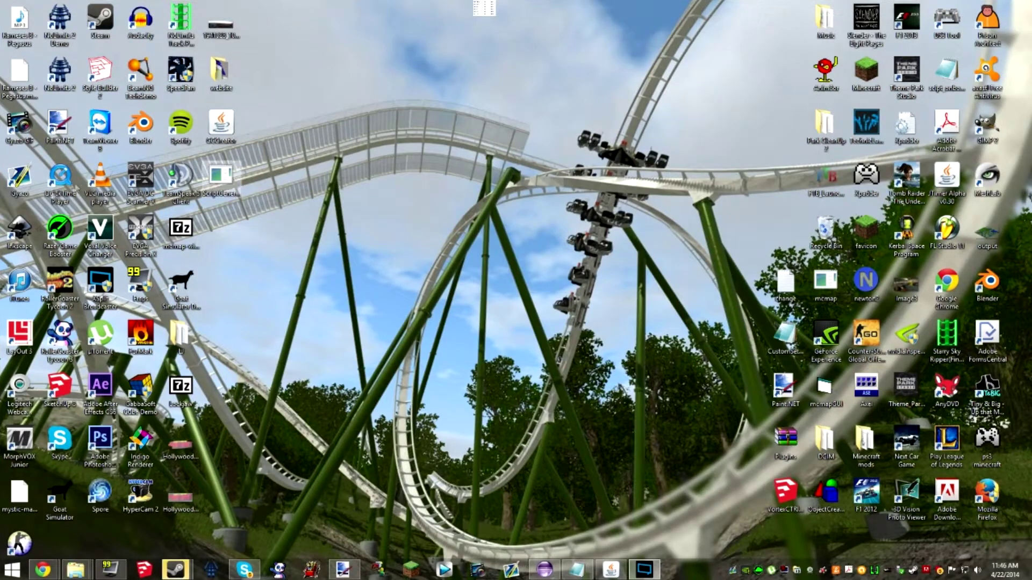
drag(0, 138, 566, 144)
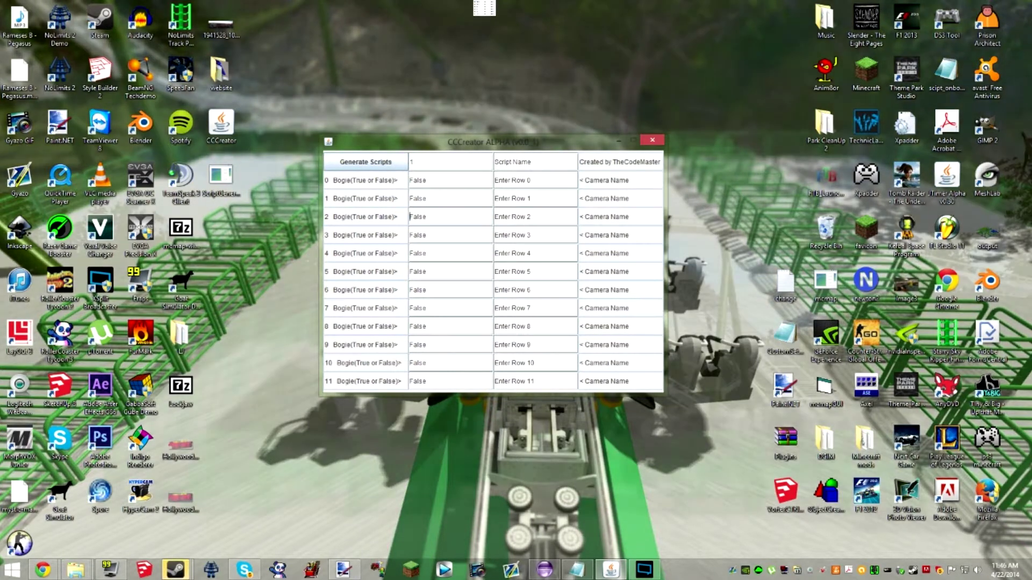
click(427, 235)
click(427, 254)
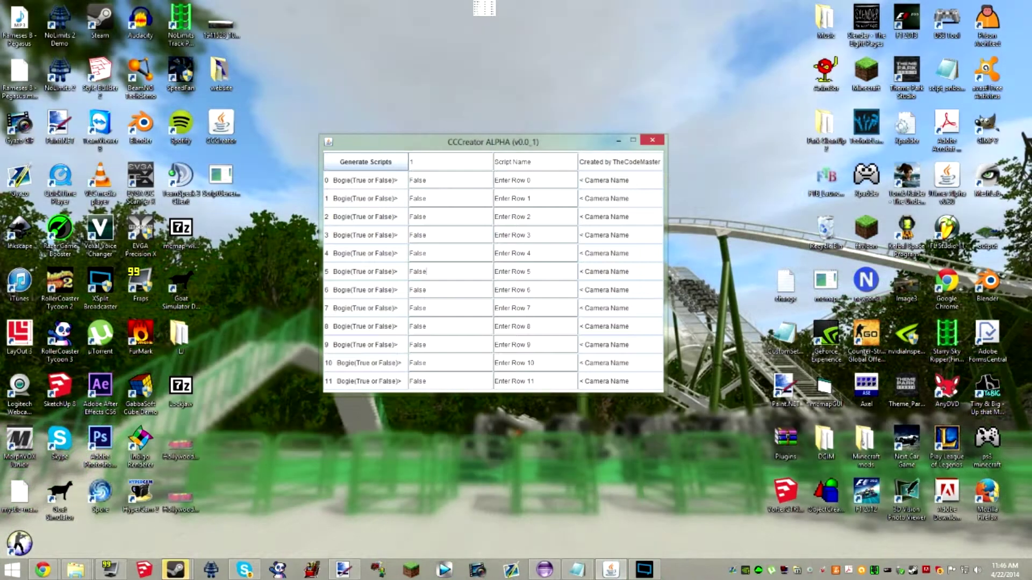
click(427, 290)
click(427, 308)
click(427, 363)
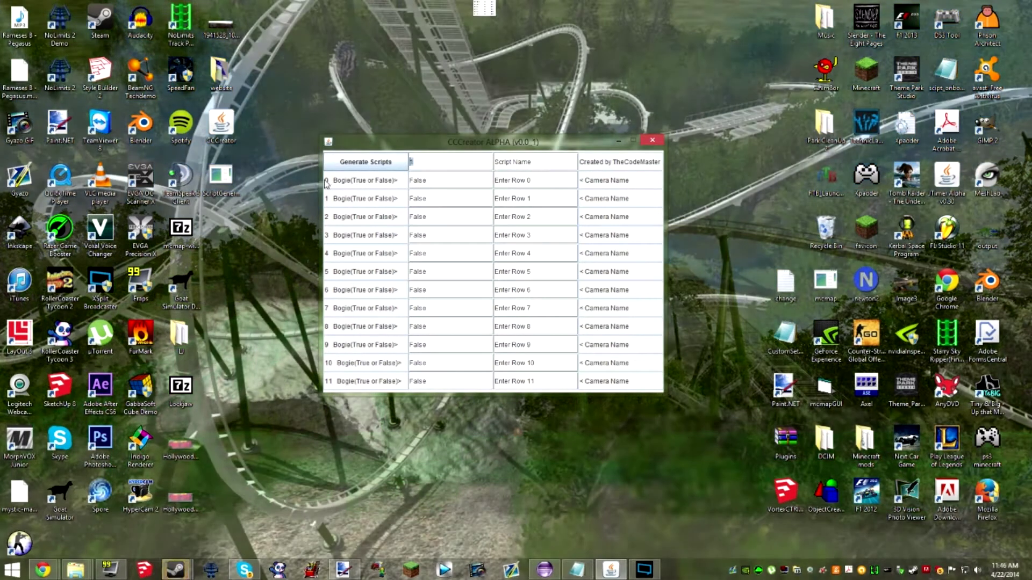
drag(325, 180, 404, 181)
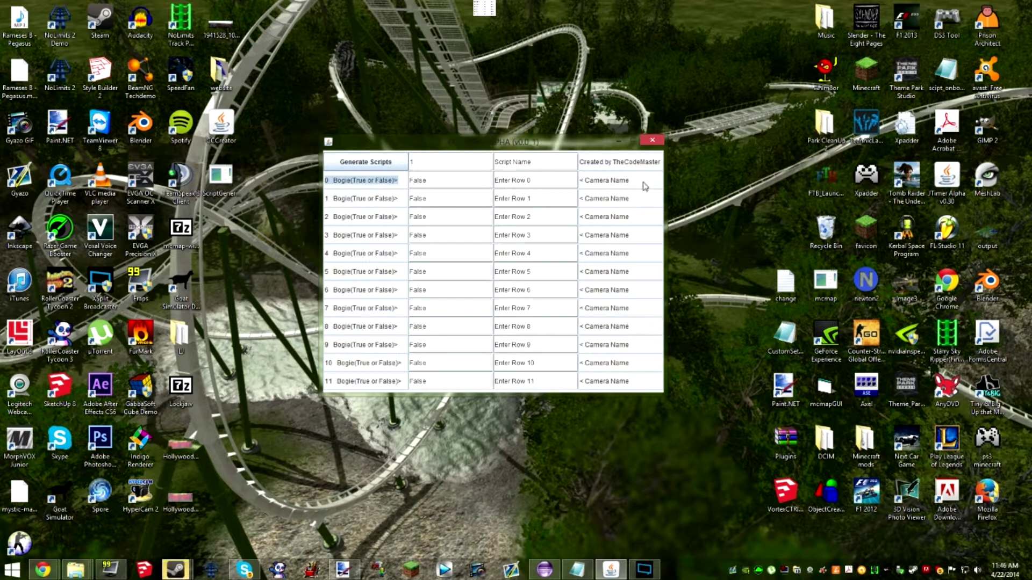
Set the number of camera rows to 12 in the script generator.
click(420, 162)
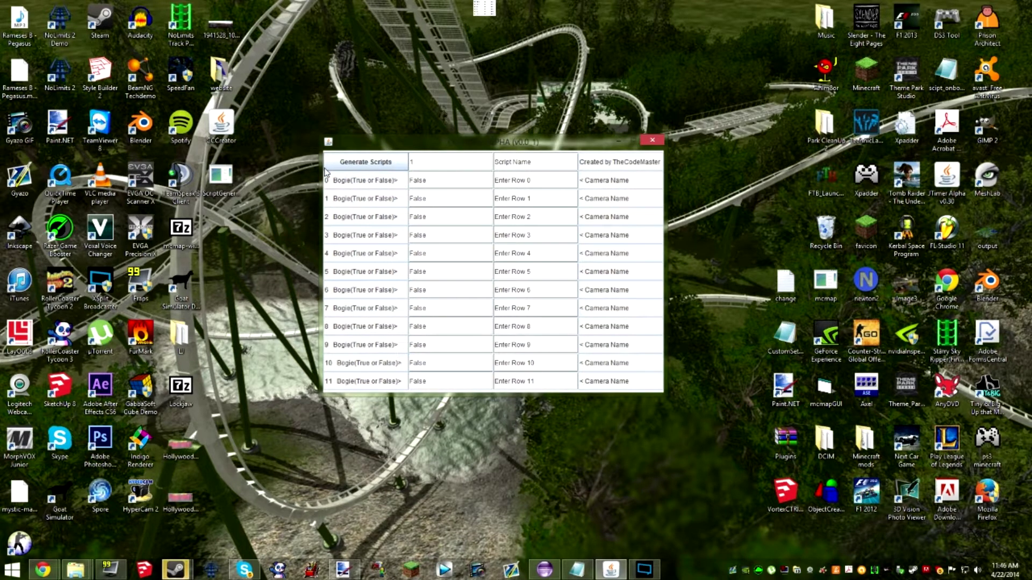
text(11)
key(BackSpace)
key(BackSpace)
key(BackSpace)
text(12)
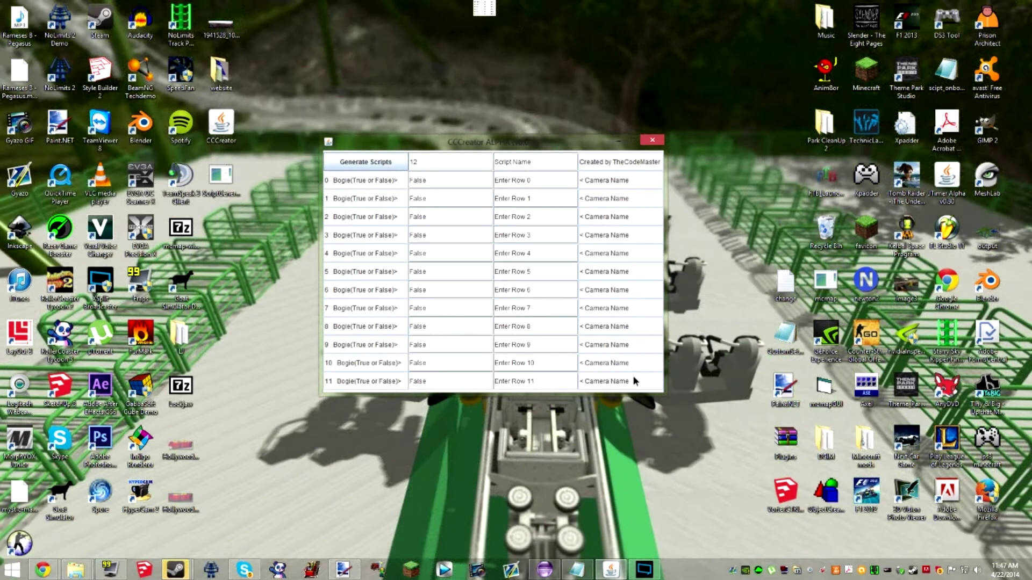
Change the number of camera rows to 4 in the script generator.
click(636, 382)
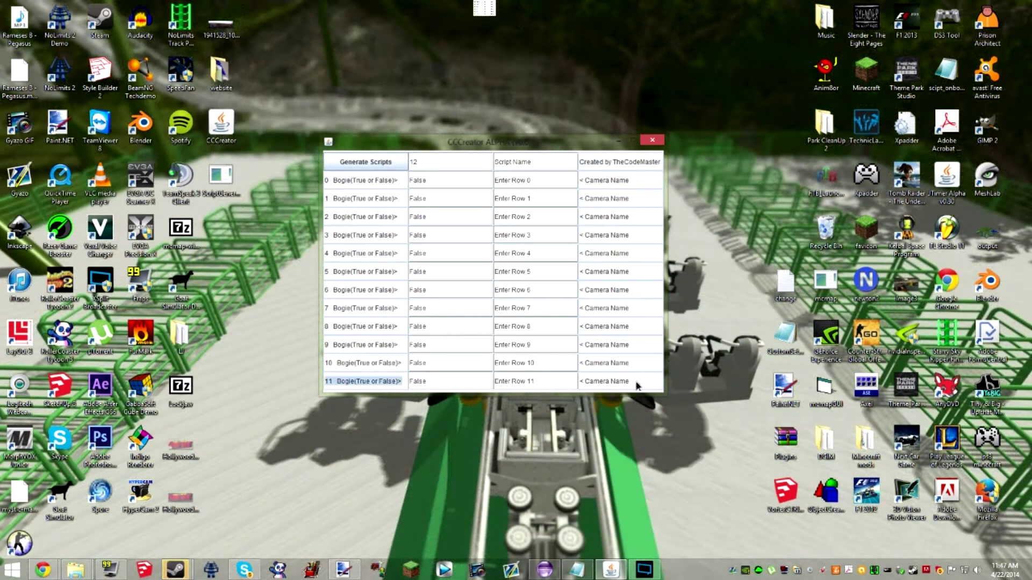
click(349, 169)
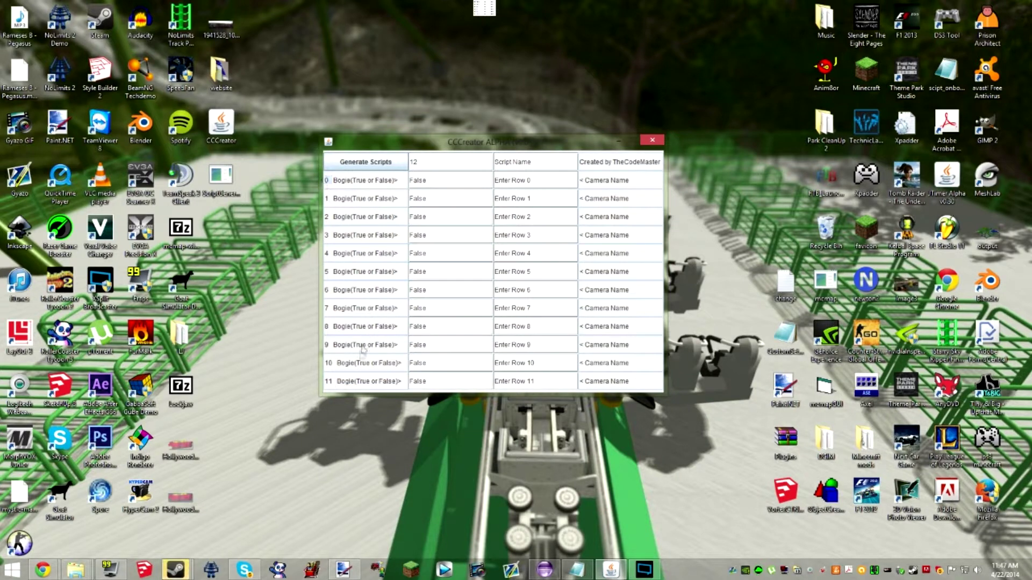
click(365, 382)
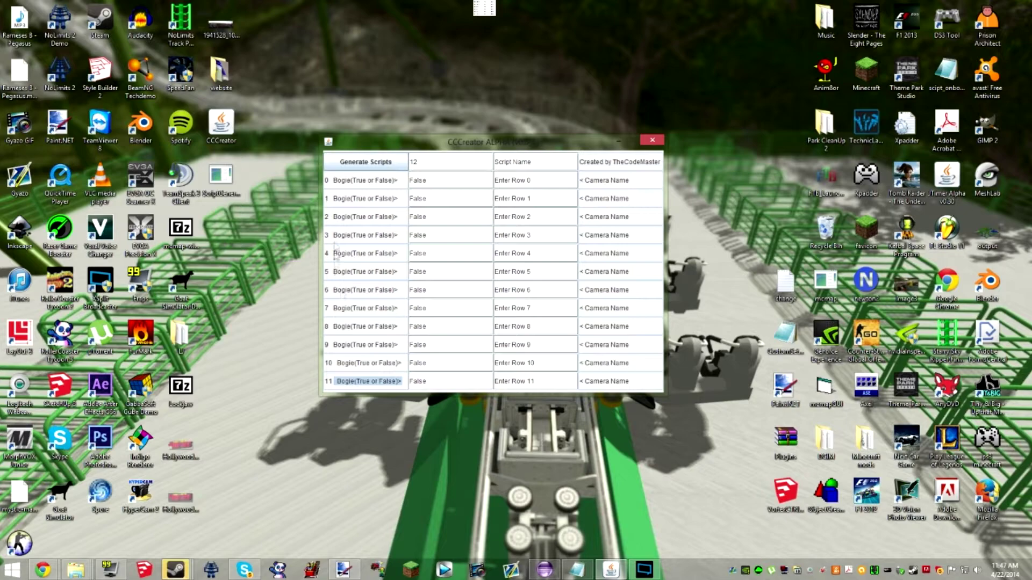
click(409, 166)
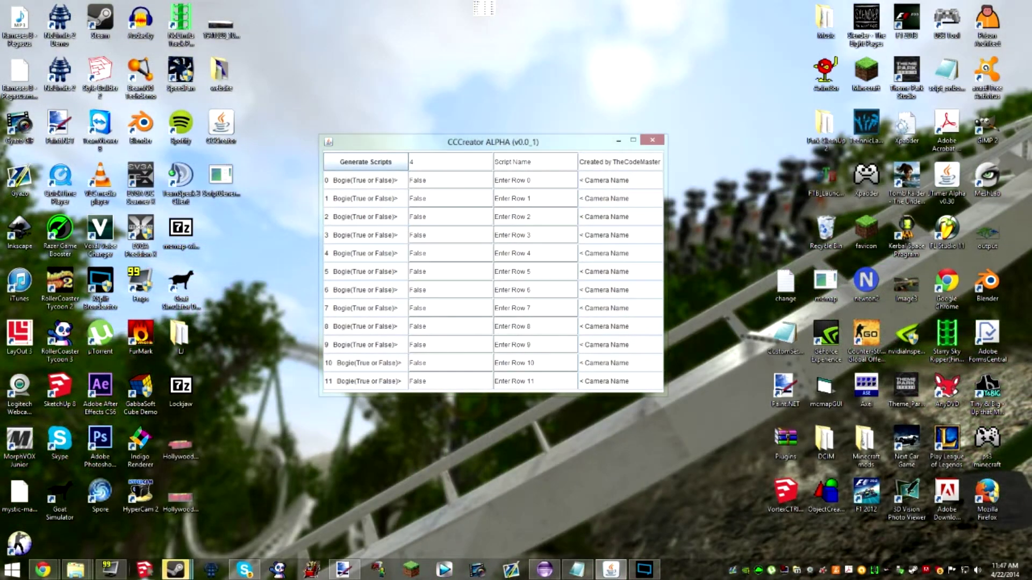
Open the recent Oblivion CTR model in SketchUp, examine its seat rows from the front and side, and minimize it.
right_click(144, 570)
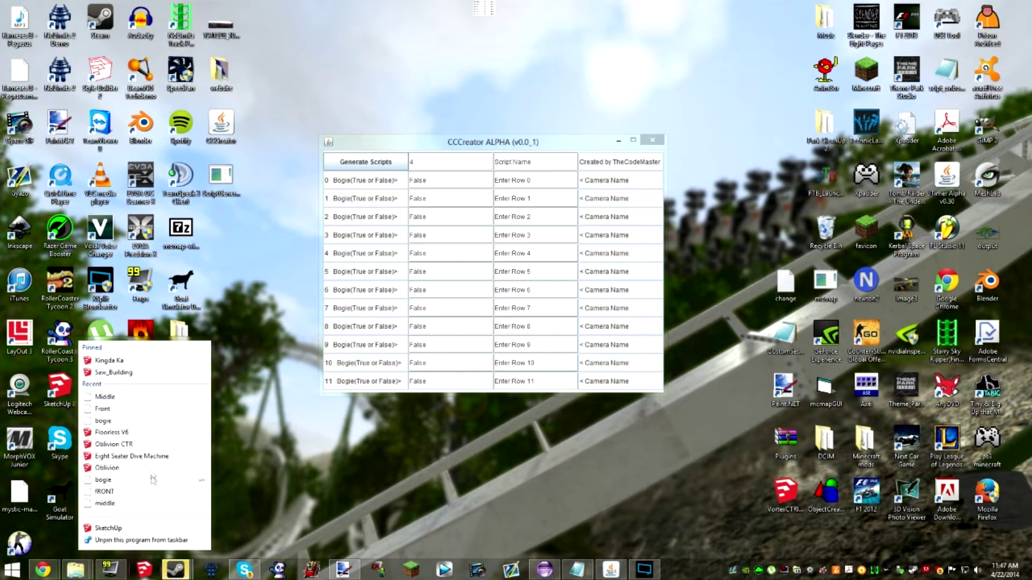
click(156, 448)
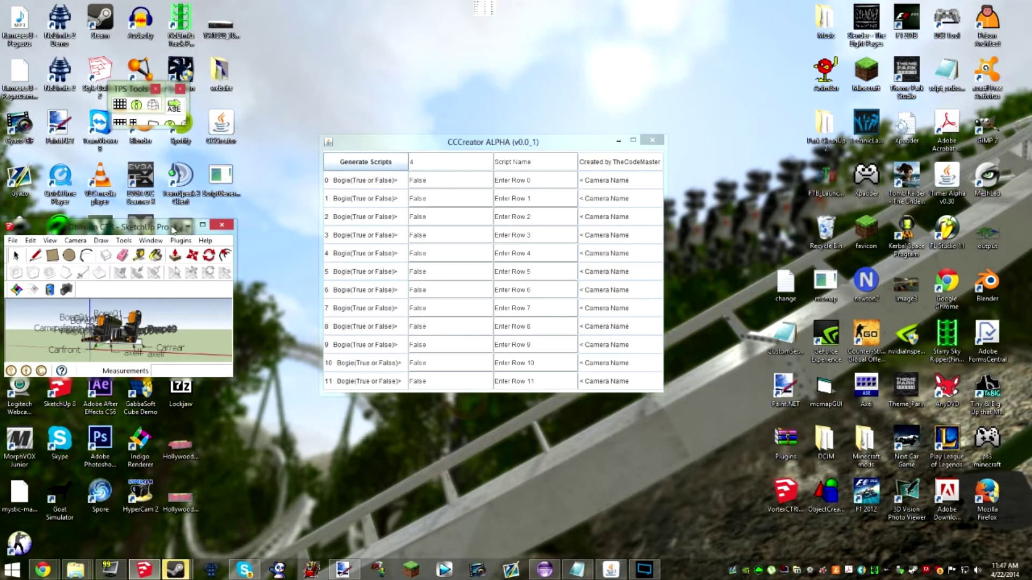
double_click(174, 227)
mouse_move(479, 165)
middle_down()
mouse_move(831, 269)
mouse_move(354, 289)
mouse_move(804, 268)
middle_up()
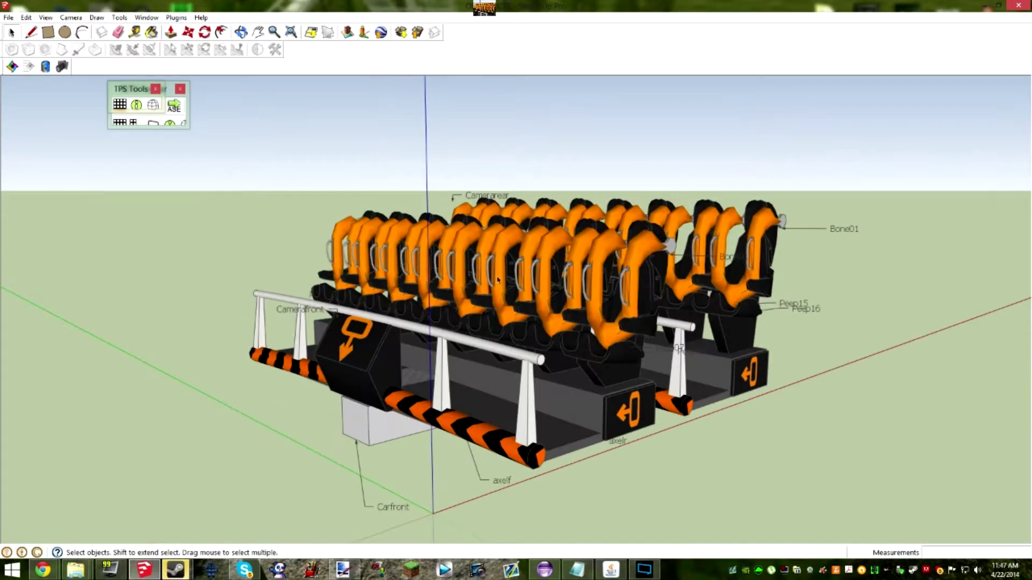
middle_drag(497, 279, 662, 41)
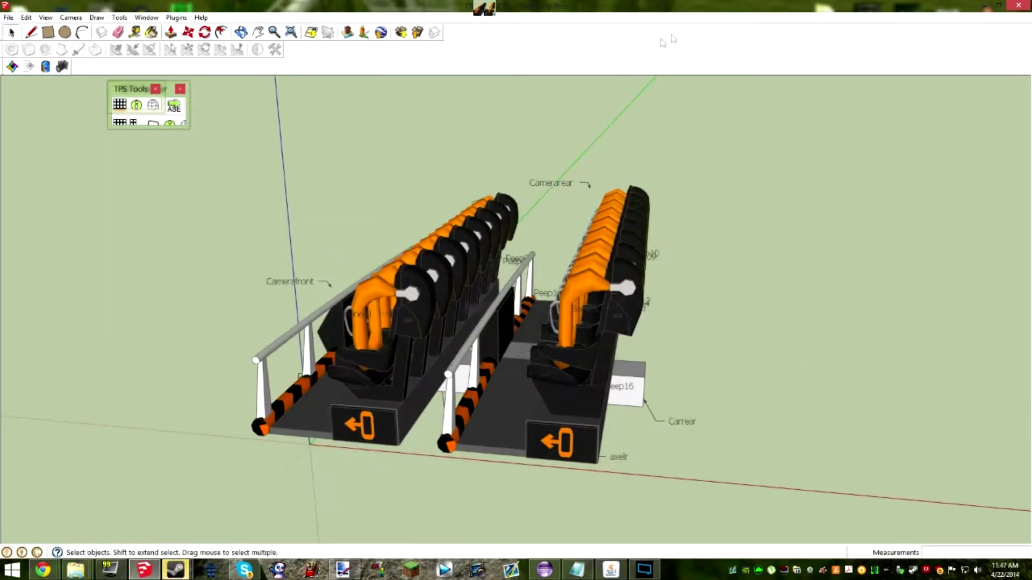
click(986, 7)
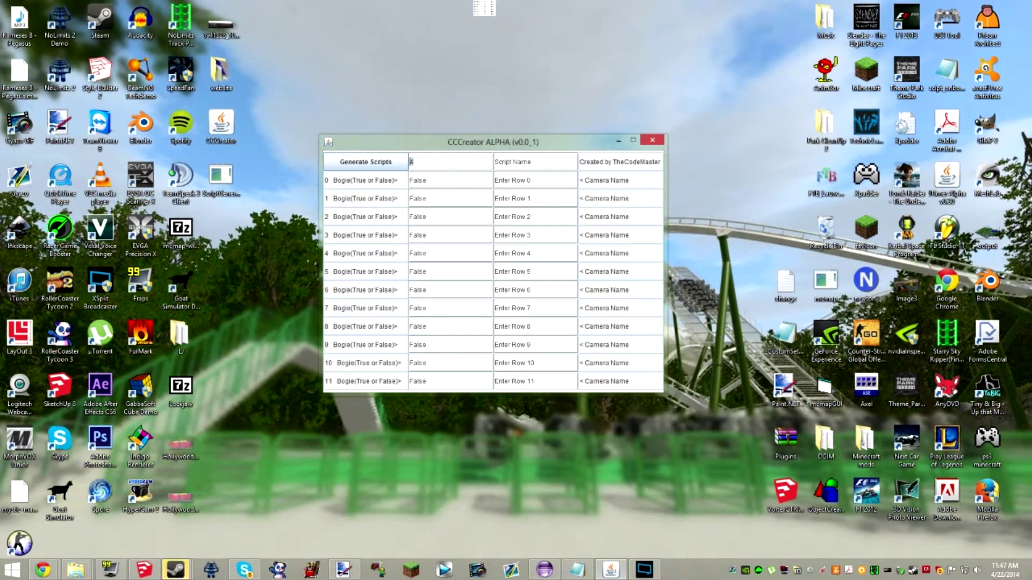
Bring the SketchUp coaster model back, inspect its underside and axle labels, and minimize it again.
click(144, 569)
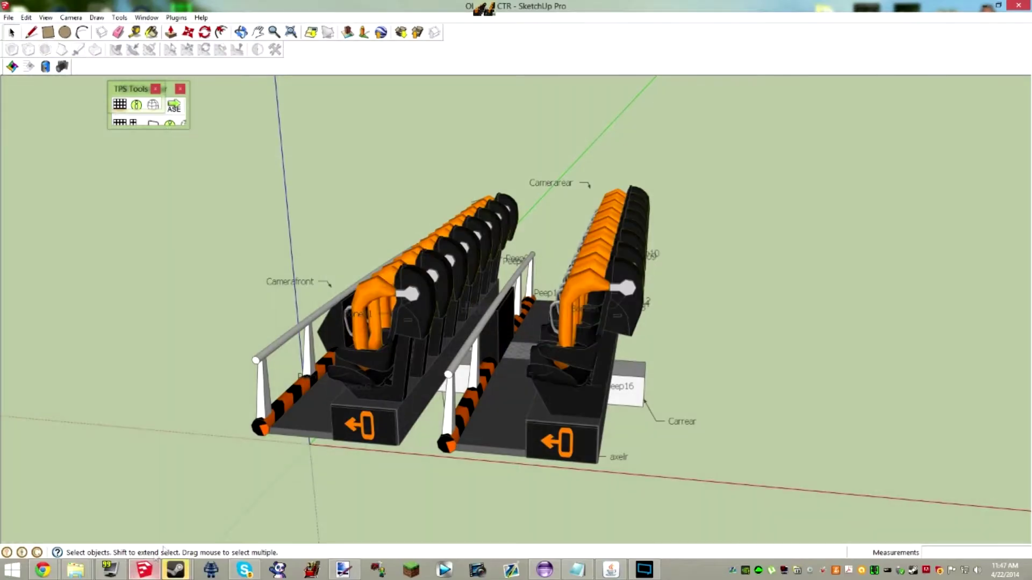
middle_drag(445, 392, 432, 363)
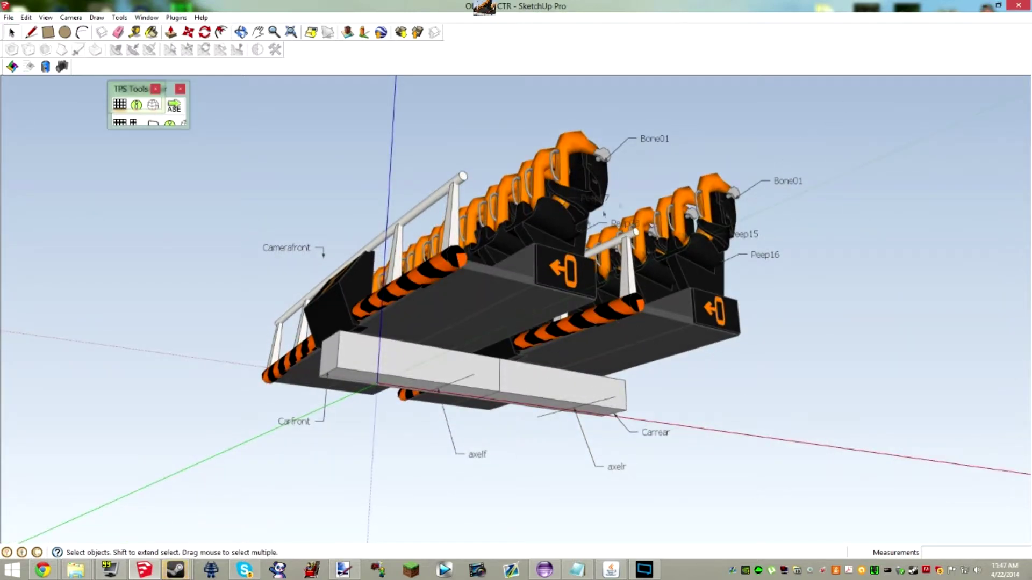
click(981, 6)
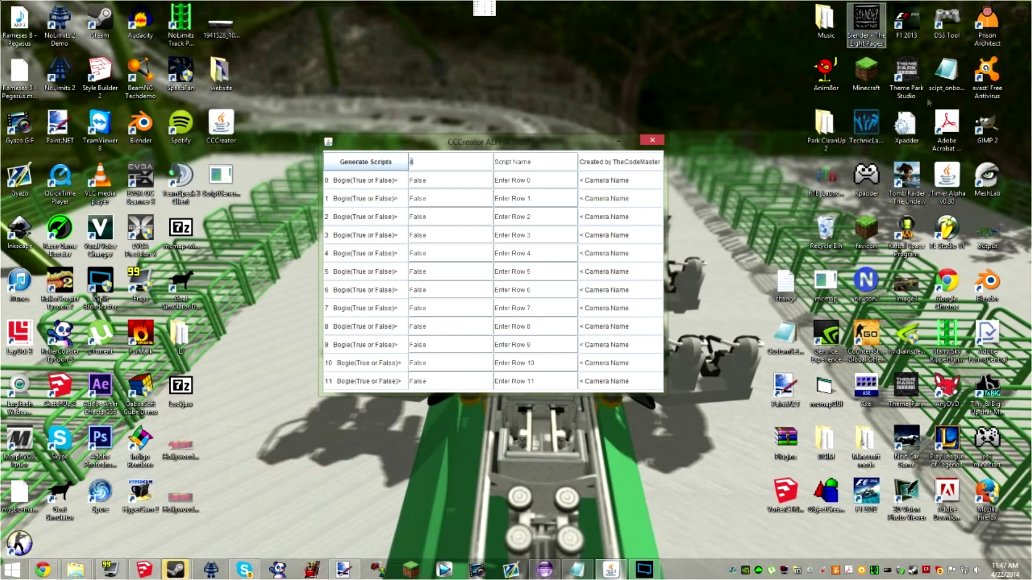
Set the number of camera rows to 2 and the bogie value of row 0 to True in CCCreator.
drag(0, 0, 0, 1)
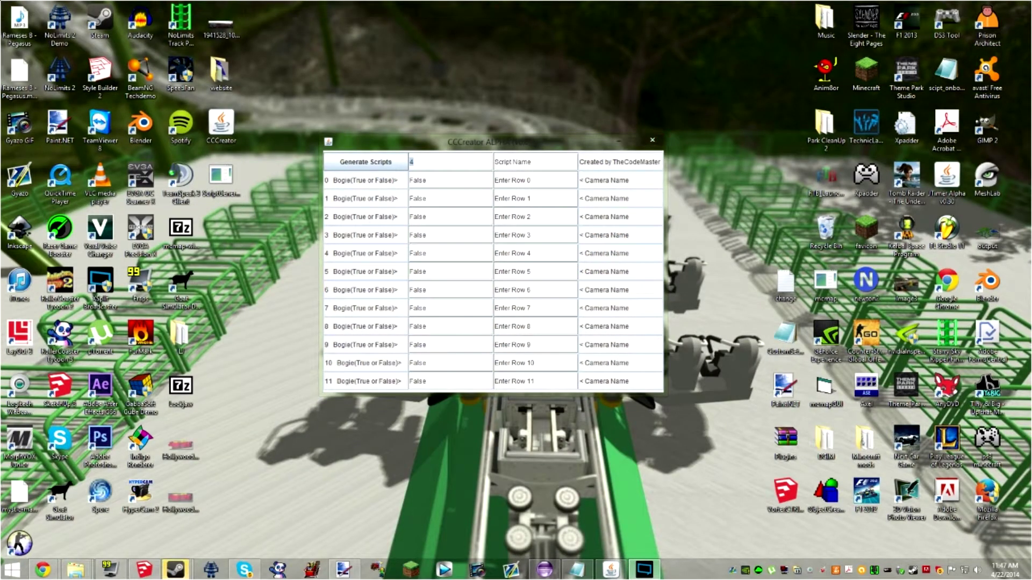
drag(491, 144, 483, 128)
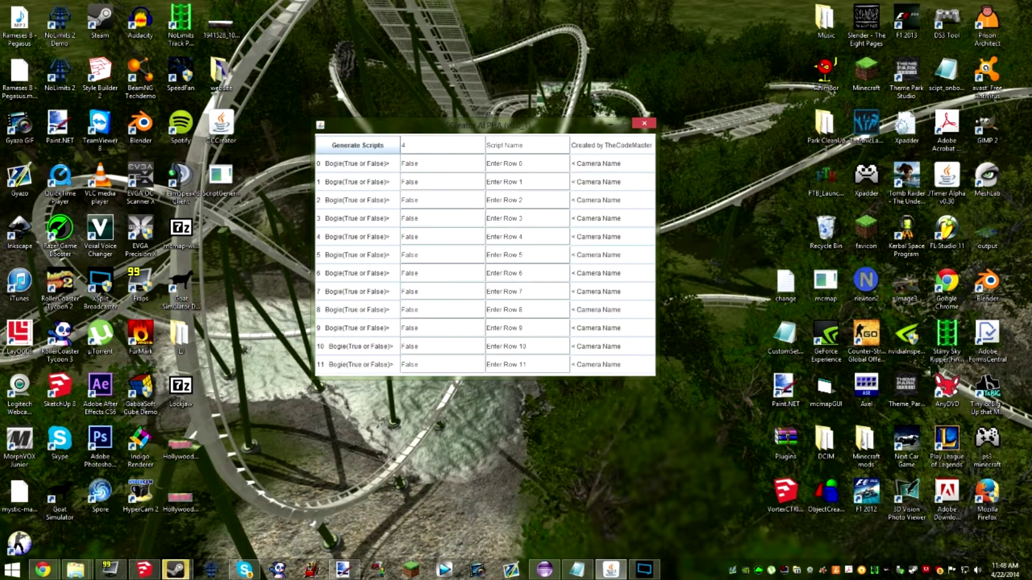
drag(420, 164, 402, 163)
key(BackSpace)
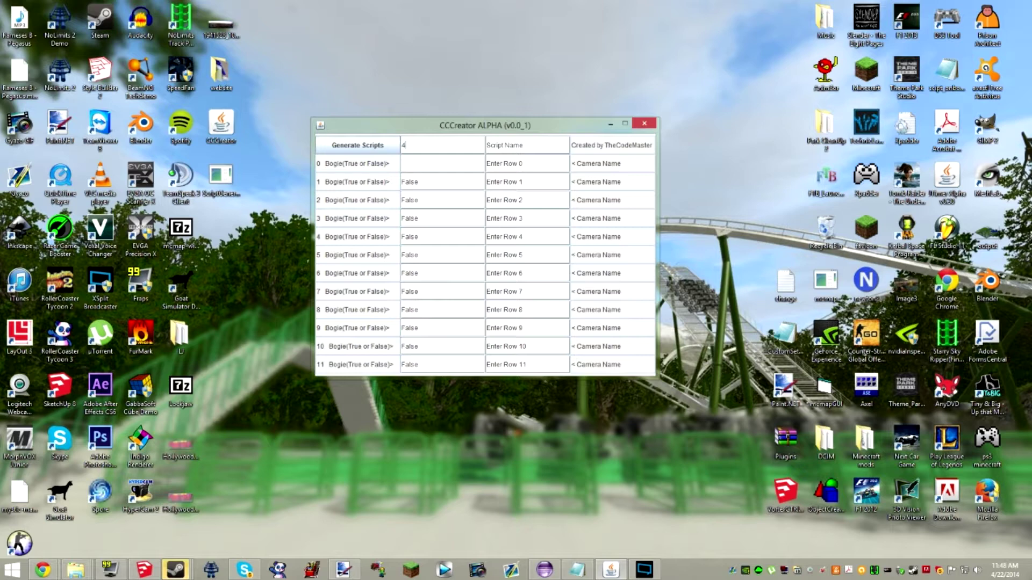
key(BackSpace)
text(2)
text(True)
key(shift+Home)
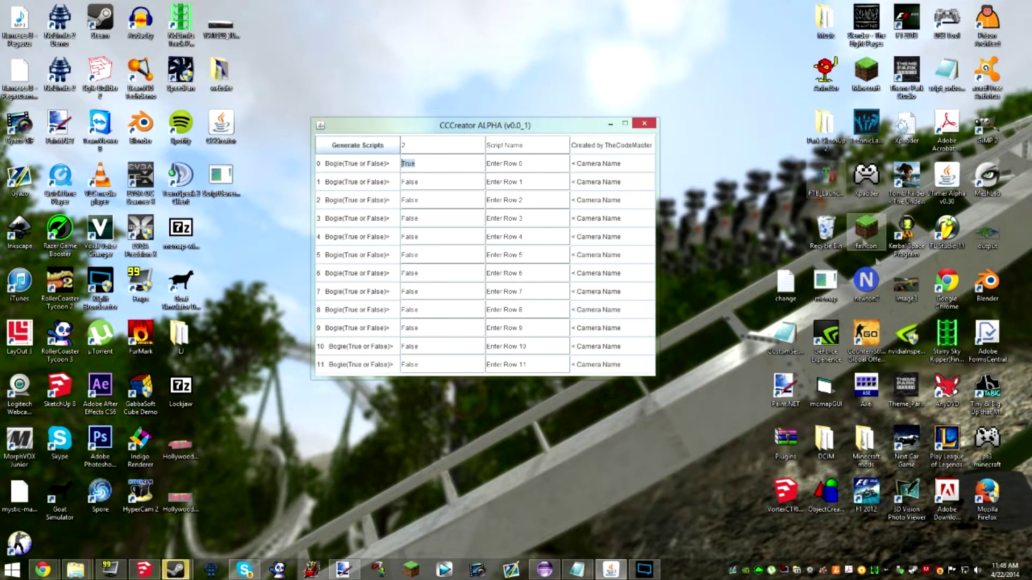
drag(747, 8, 714, 212)
click(419, 164)
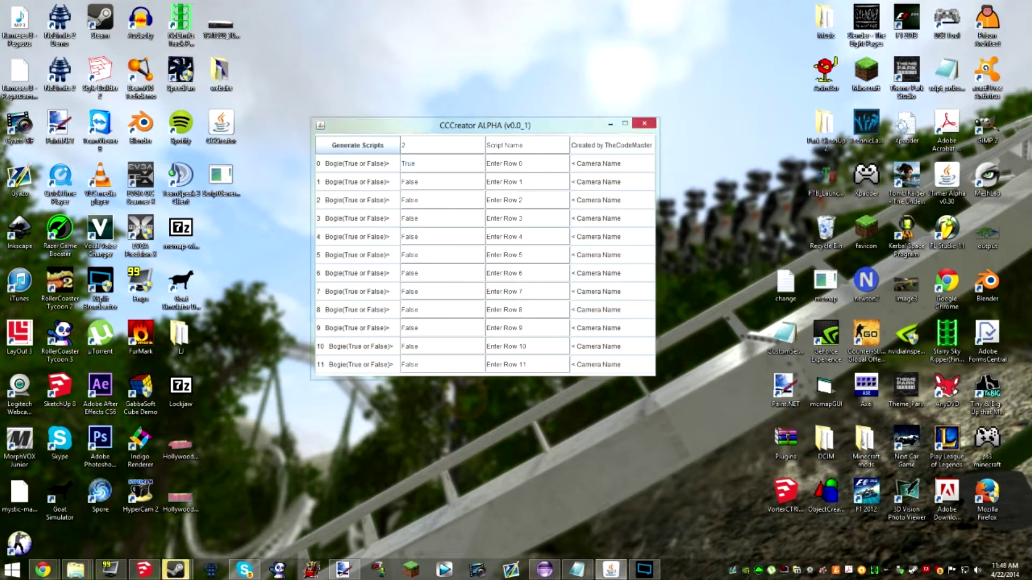
Set the bogie value of row 1 to True, with a capital T.
drag(418, 163, 384, 177)
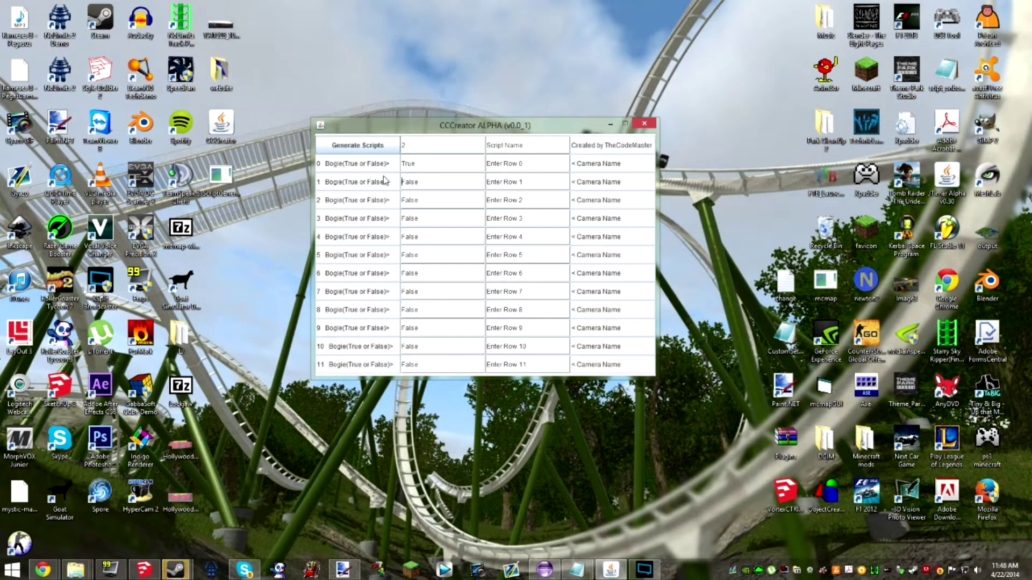
key(shift+End)
text(true)
key(BackSpace)
key(BackSpace)
key(BackSpace)
key(BackSpace)
text(True)
Name the row 0 camera Bogie1 and the row 1 camera Bogie2.
drag(522, 164, 486, 163)
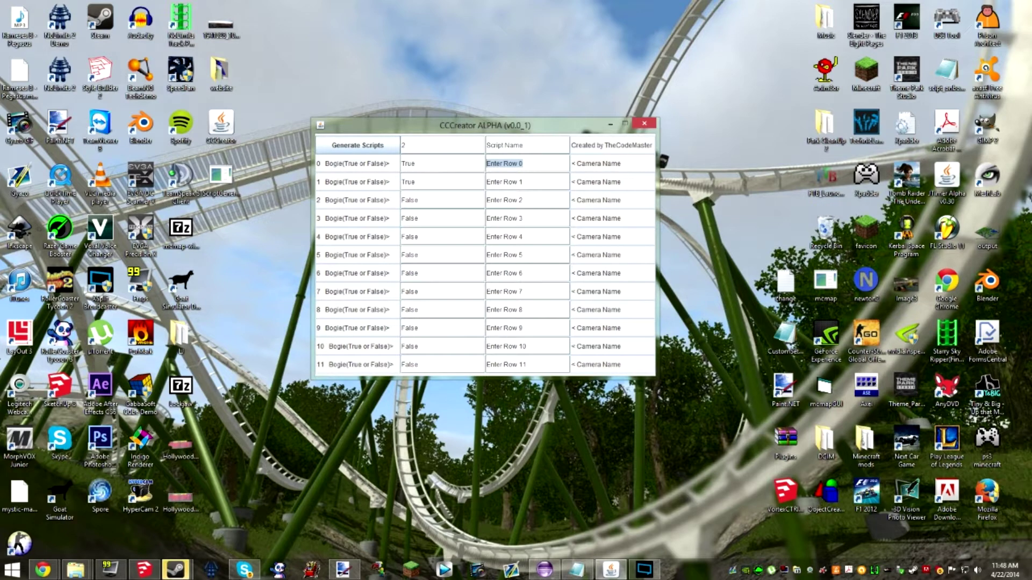
key(BackSpace)
text(Bog)
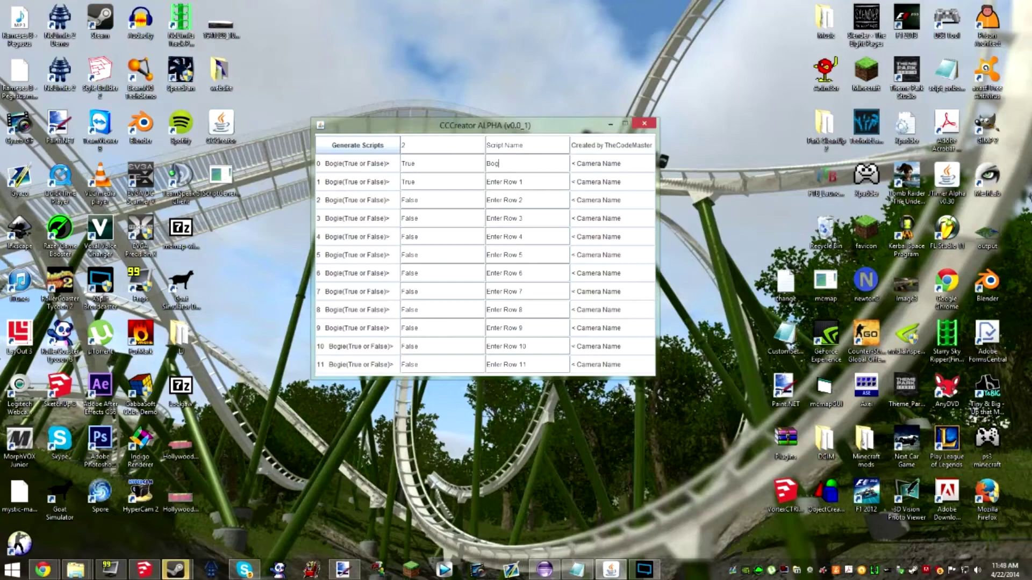
text(ie1)
key(ctrl+a)
key(BackSpace)
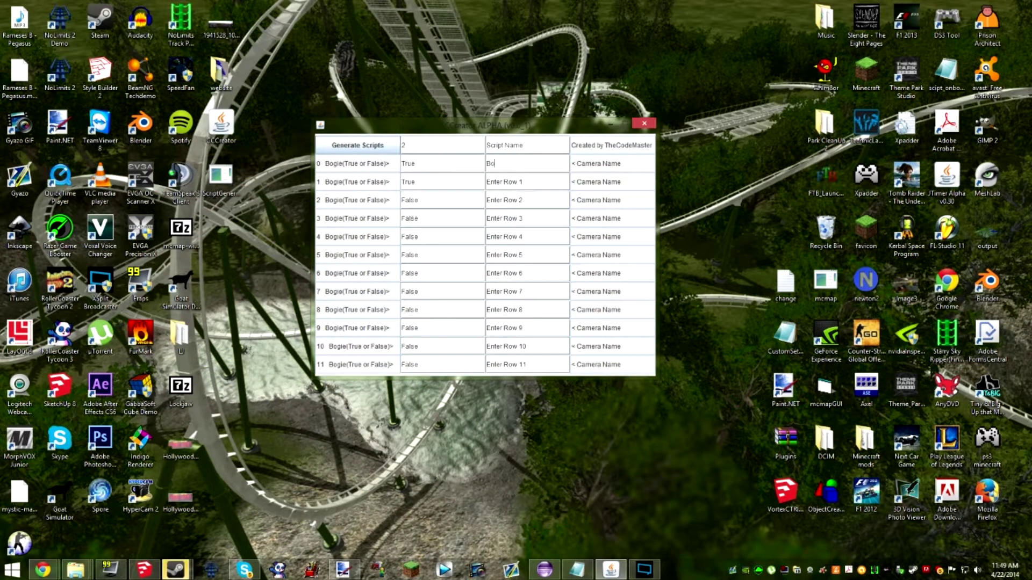
key(ctrl+a)
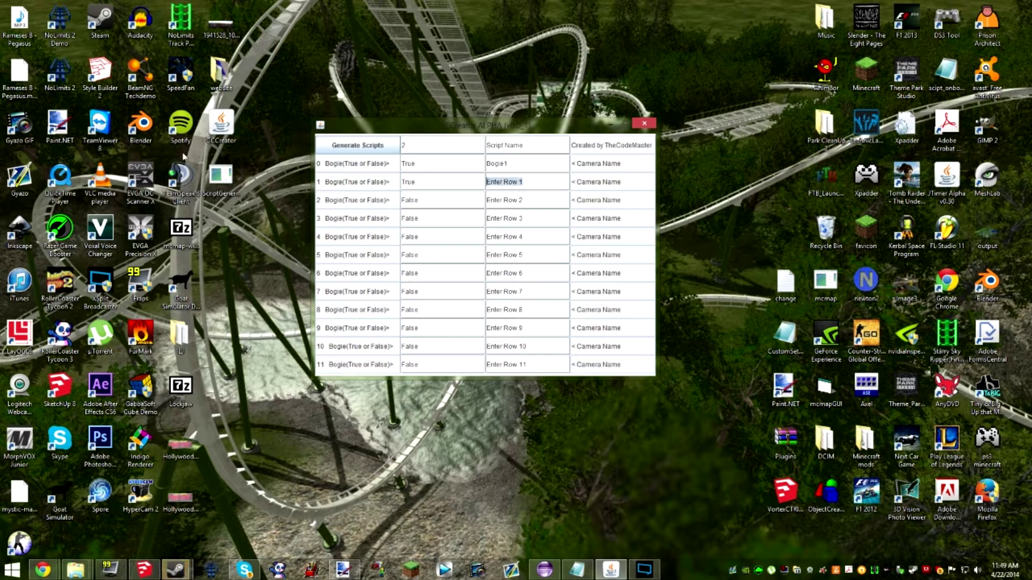
text(Bogie2)
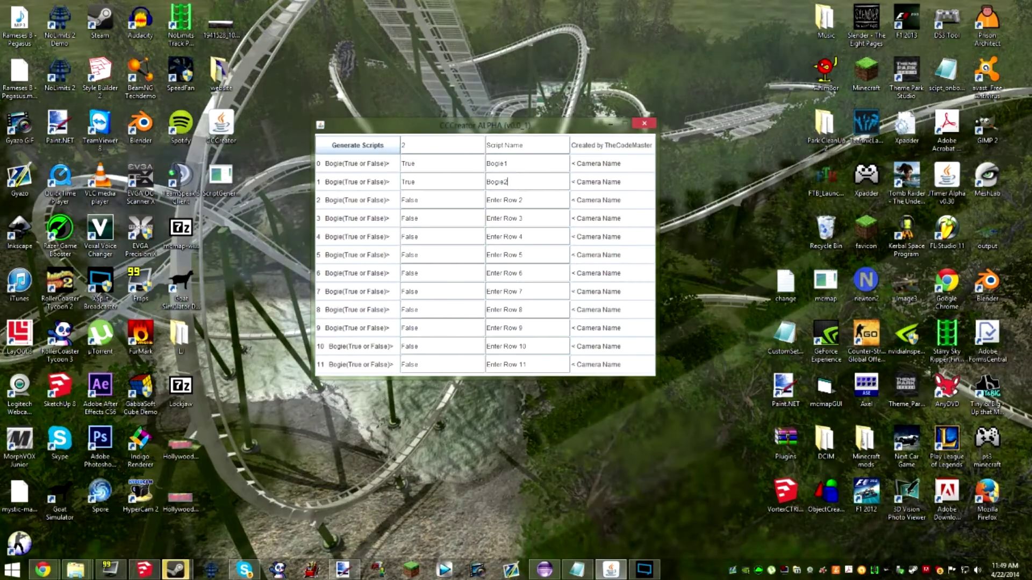
Set the script name to Bogie and generate the scripts.
drag(528, 146, 475, 143)
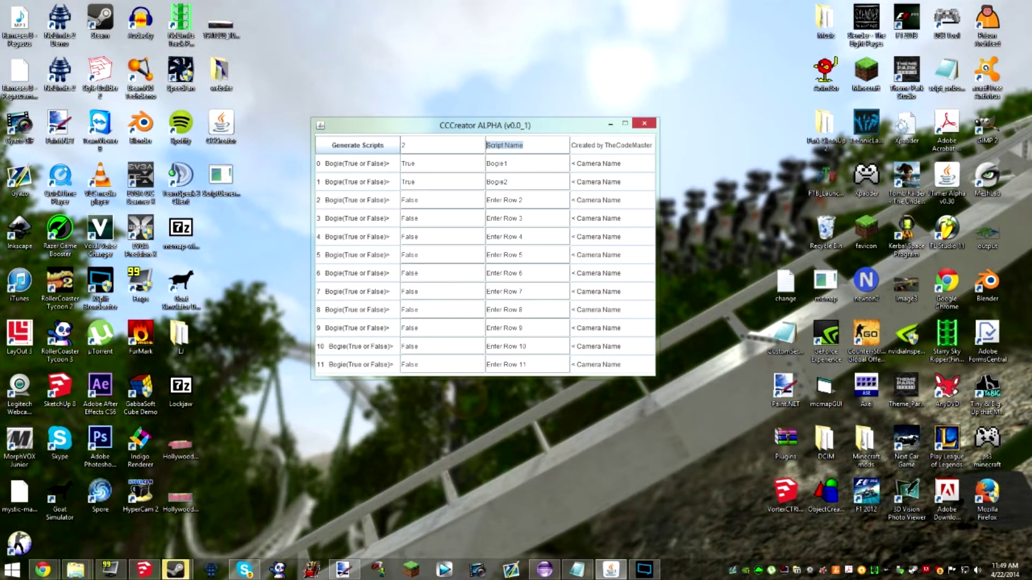
key(BackSpace)
text(Bogie)
right_click(86, 570)
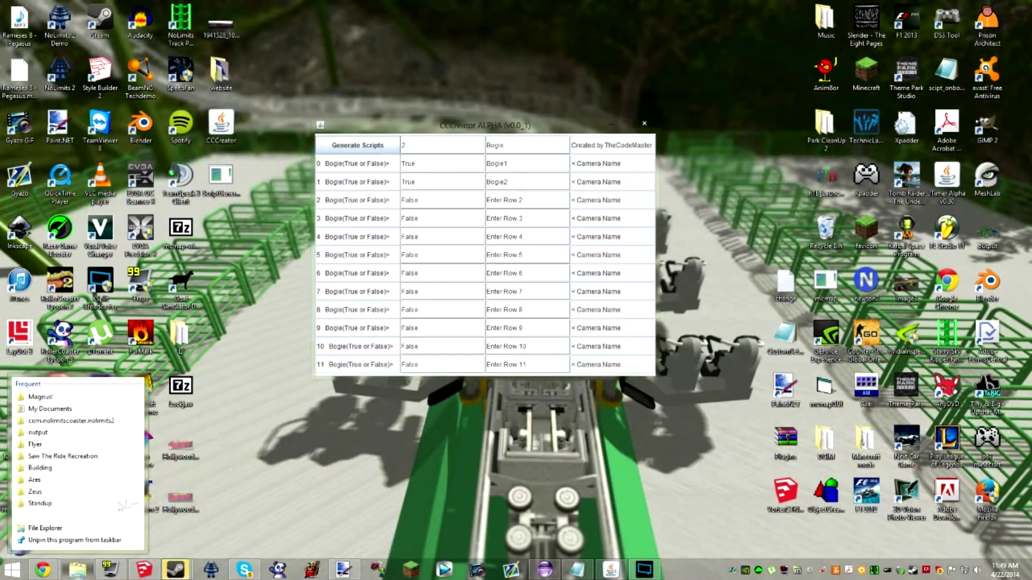
click(250, 462)
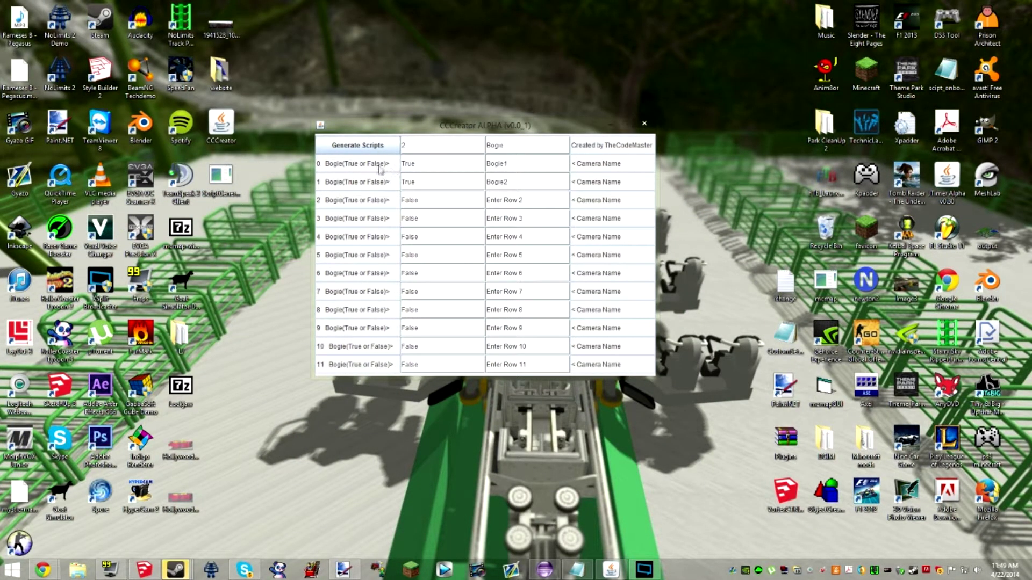
click(376, 146)
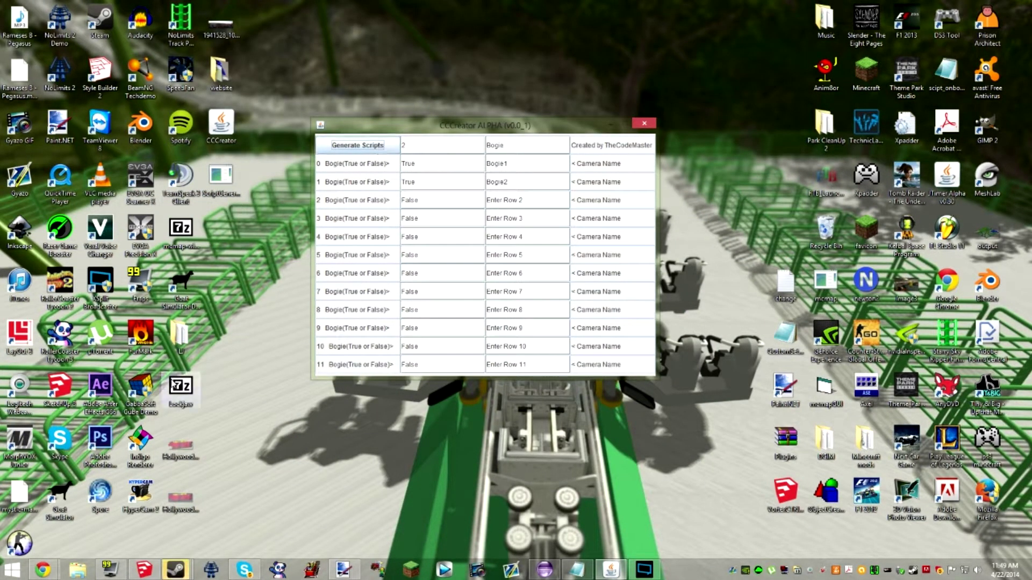
Check the generated Bogie script files in the CCC output folder on Local Disk (C:), then return to CCCreator.
right_click(78, 570)
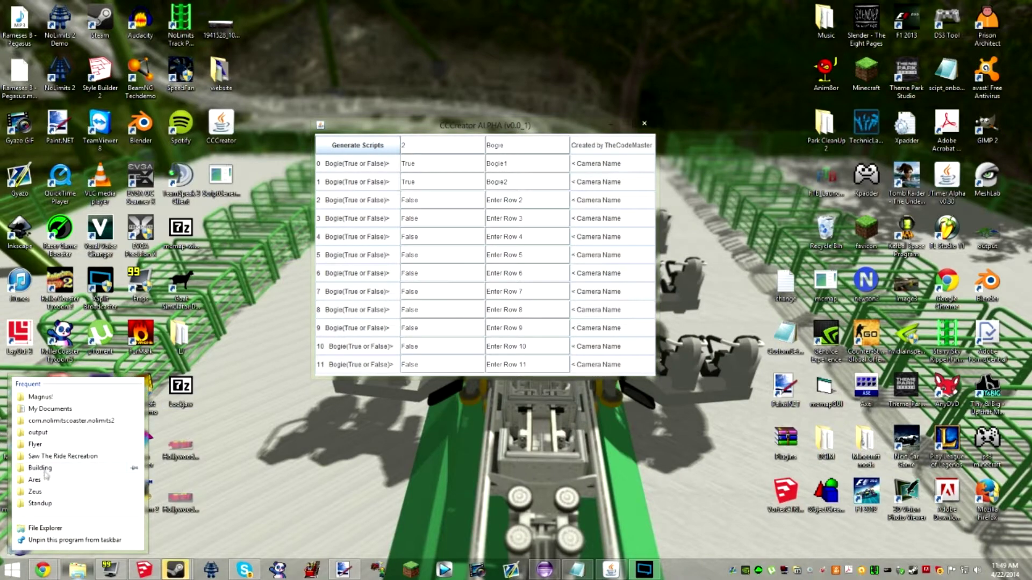
click(45, 527)
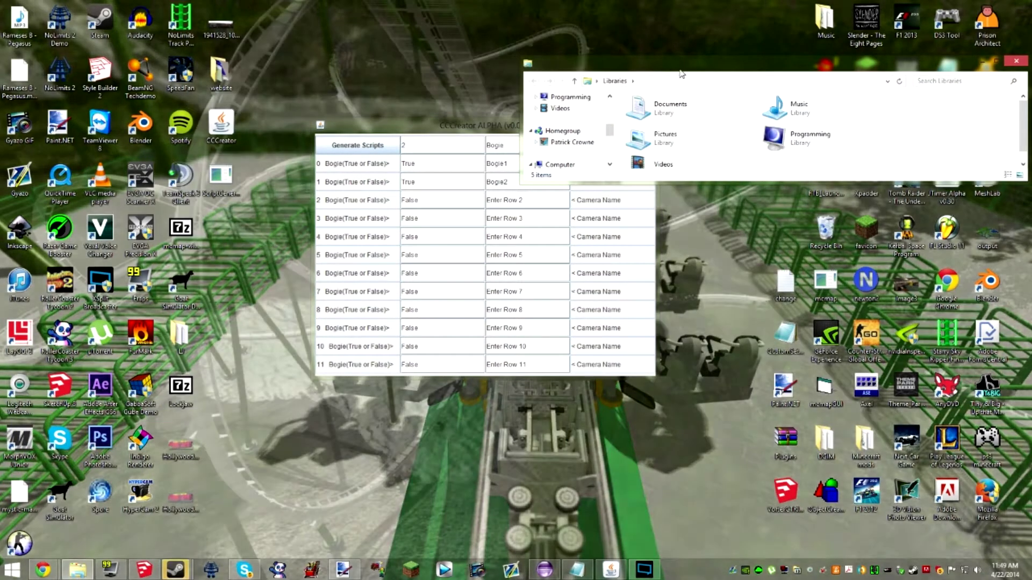
drag(681, 68, 0, 3)
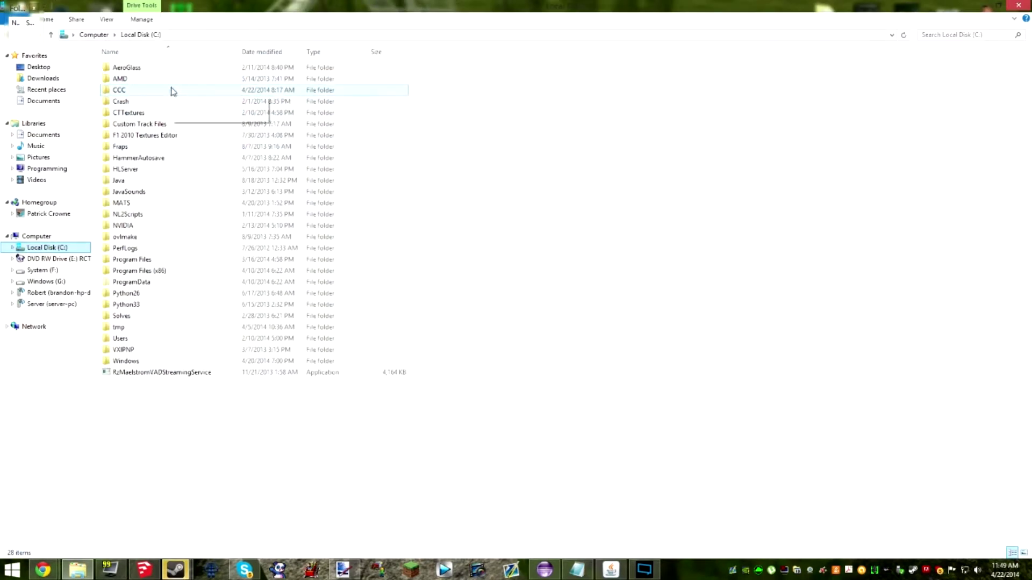
double_click(173, 91)
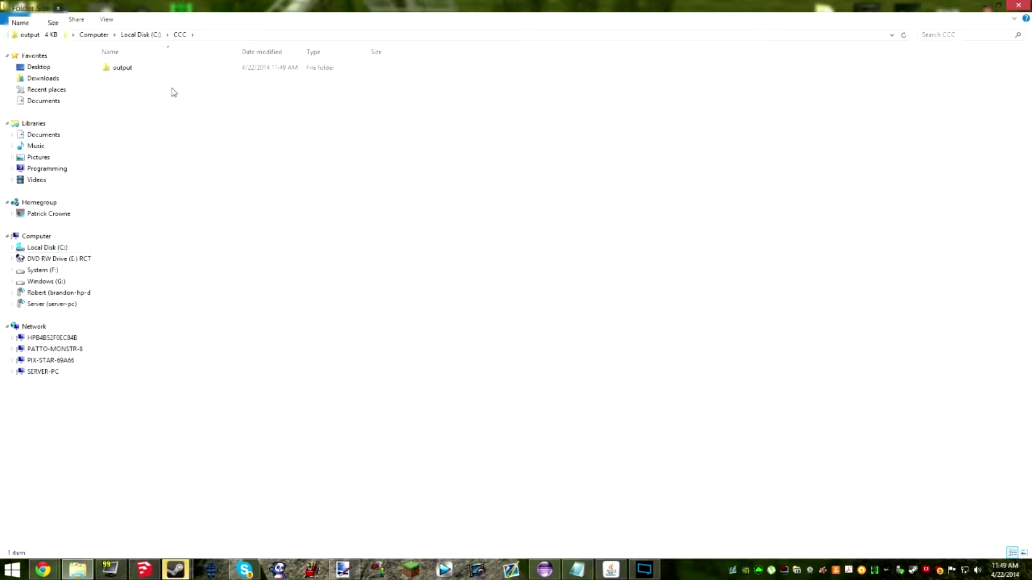
double_click(179, 69)
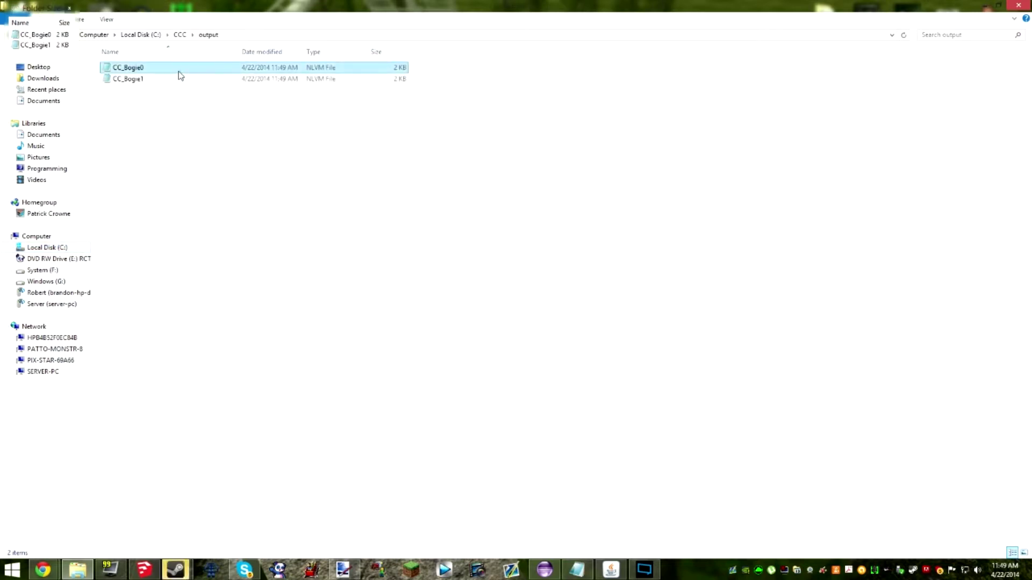
click(188, 80)
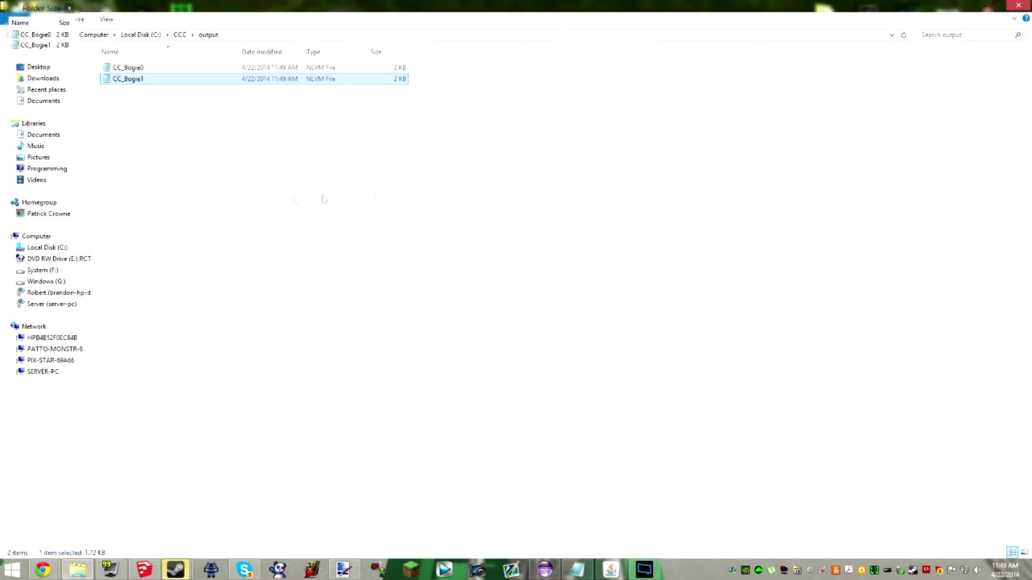
click(985, 6)
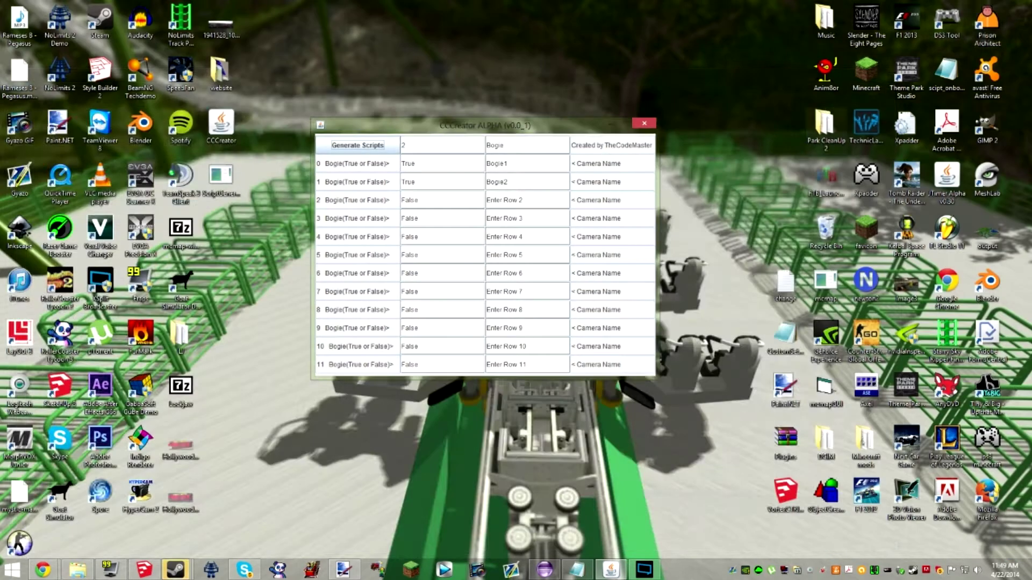
Set the bogie values of rows 0 and 1 to False in CCCreator.
drag(422, 164, 296, 153)
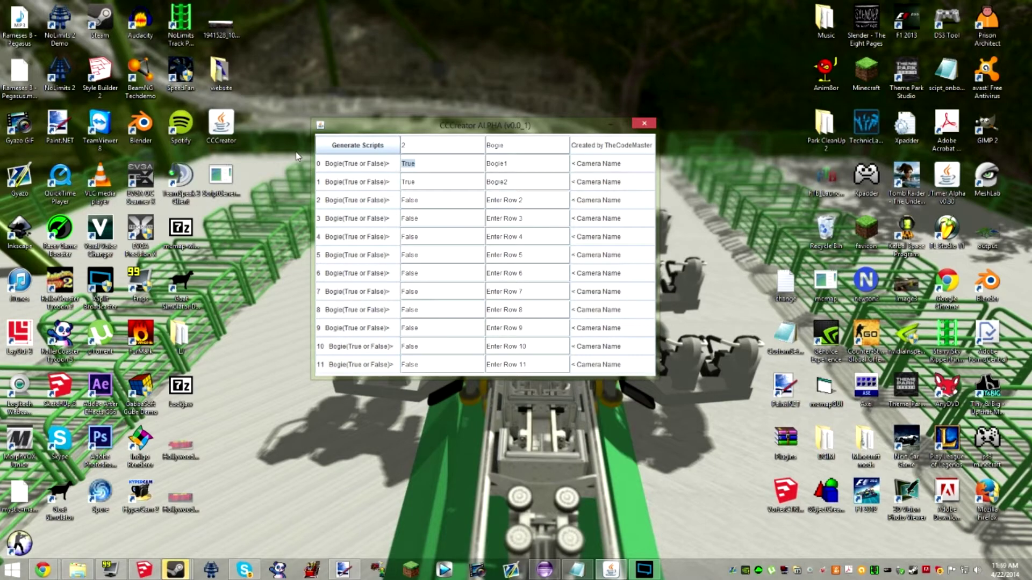
key(BackSpace)
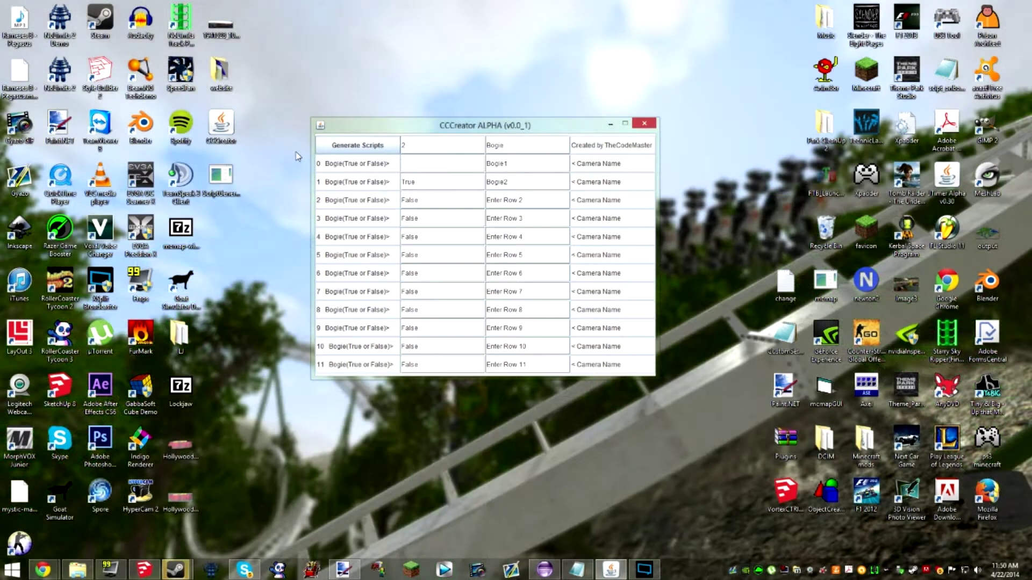
text(False)
drag(416, 182, 352, 181)
text(False)
Name the row 1 camera Back Row and the row 0 camera Front Row.
key(Tab)
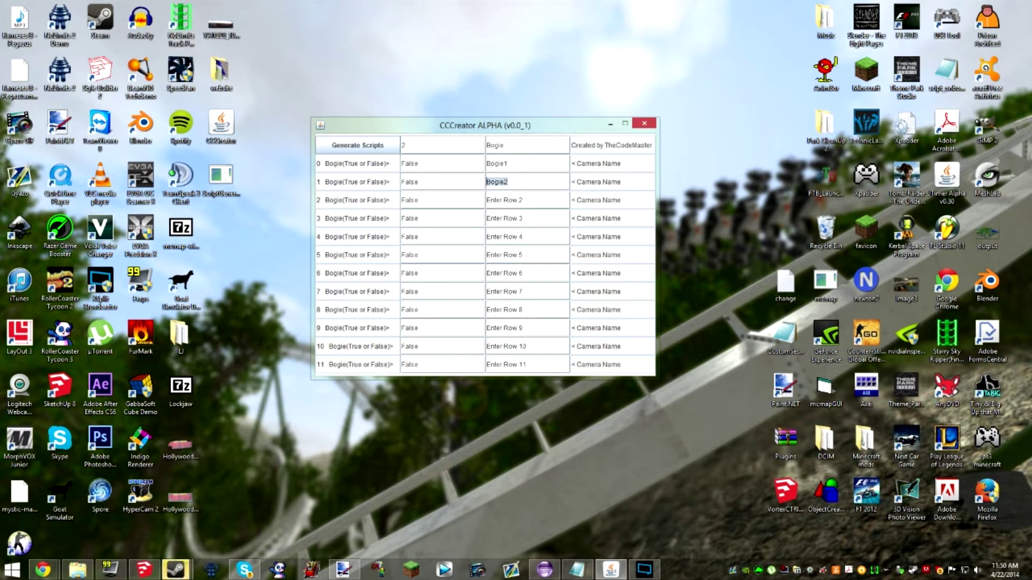
key(BackSpace)
text(back Ropqw)
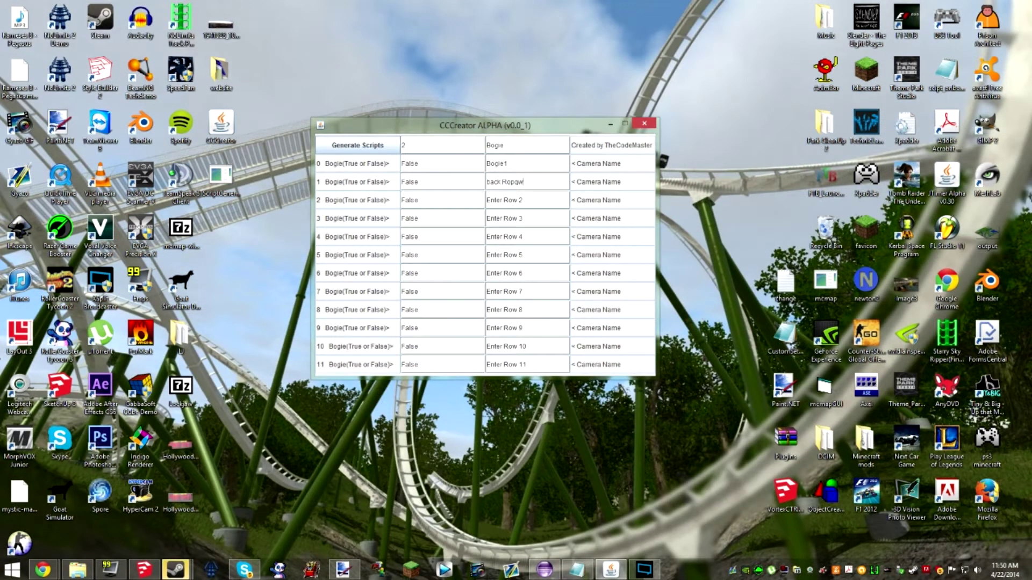
key(BackSpace)
key(BackSpace)
key(BackSpace)
key(BackSpace)
key(BackSpace)
key(BackSpace)
key(BackSpace)
text(Back Row)
double_click(496, 164)
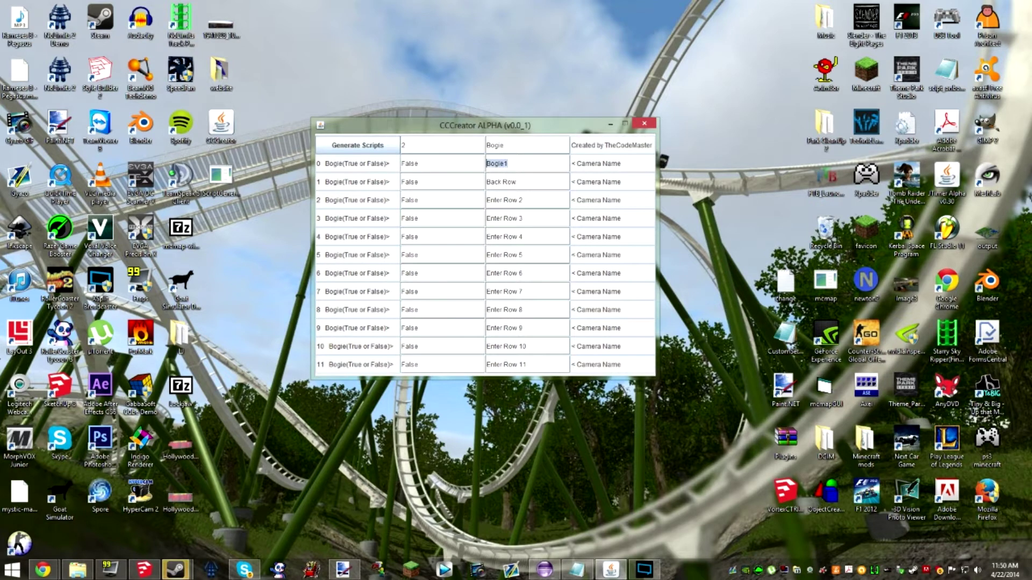
text(Front Row)
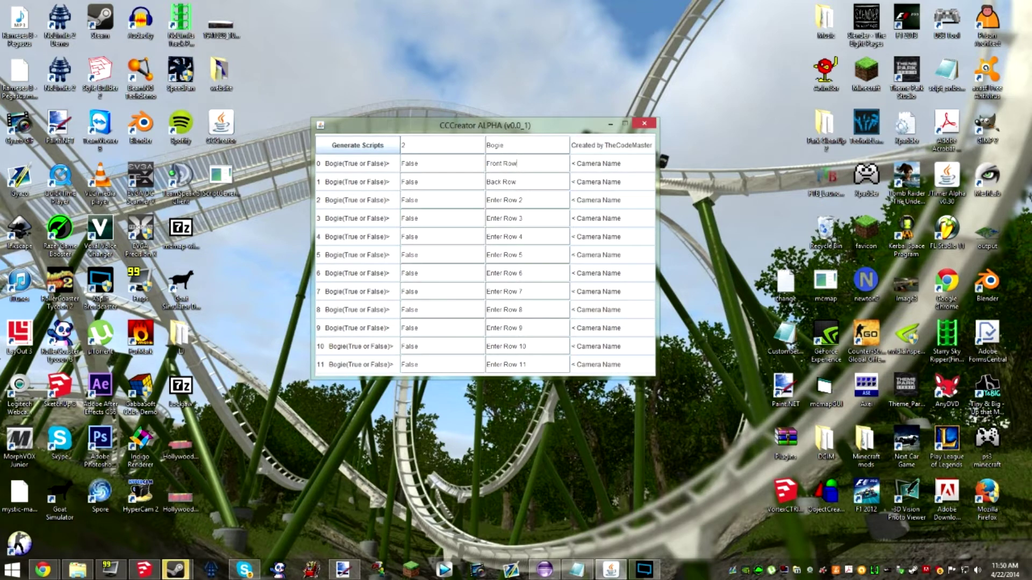
Set the script name to Cars and generate the scripts.
click(504, 146)
double_click(496, 146)
text(Cars)
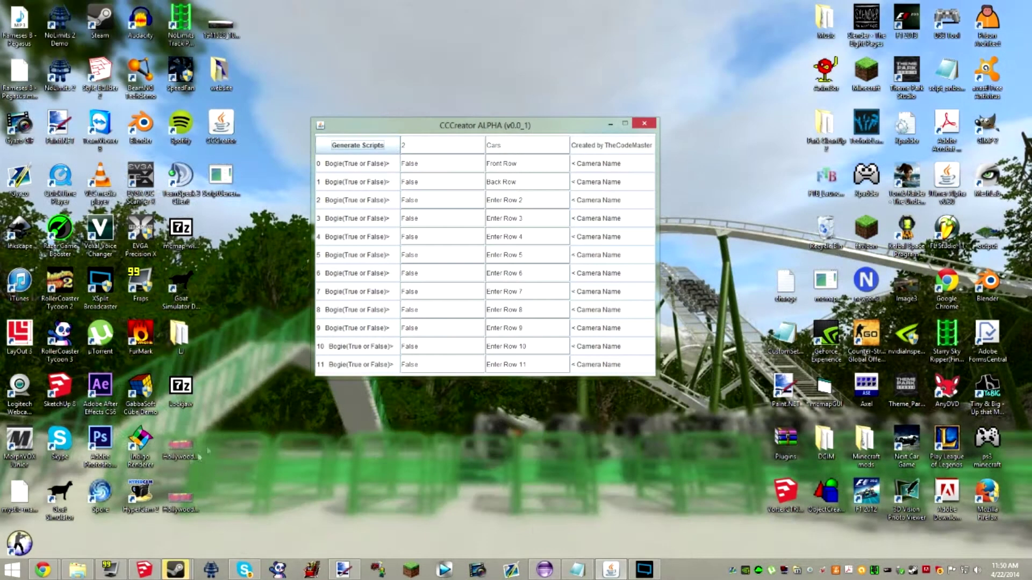
Examine the generated Bogie and Cars script files in the output folder.
click(75, 573)
click(155, 91)
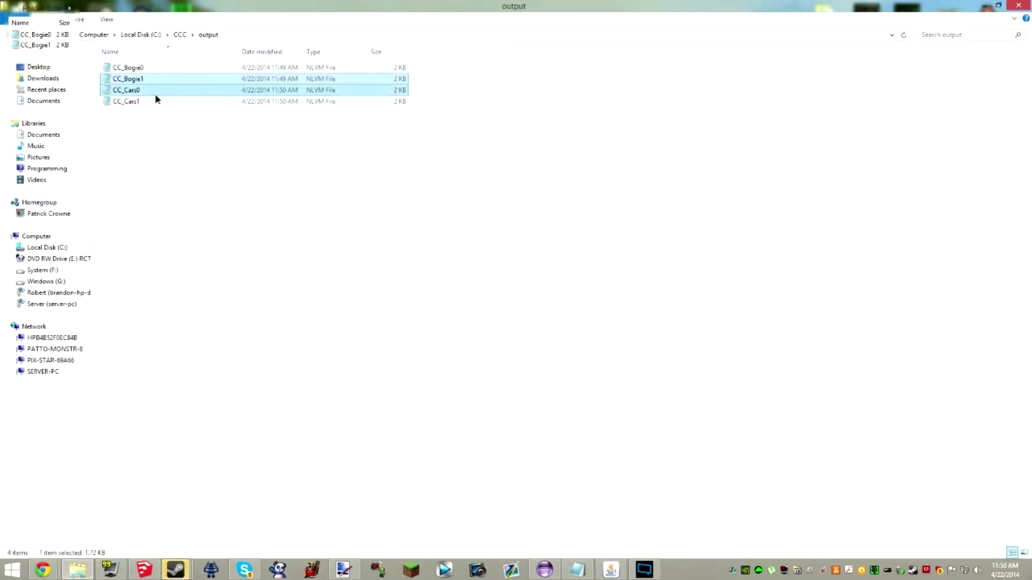
click(157, 103)
click(154, 69)
click(156, 80)
click(156, 90)
click(158, 102)
click(337, 199)
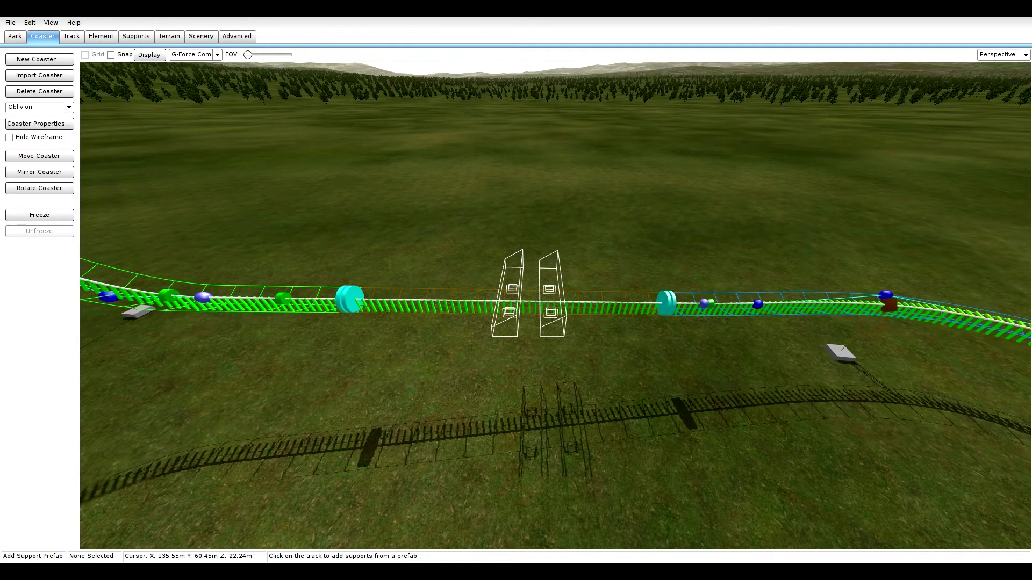
In the NoLimits 2 editor, raise the track vertices beyond the straight section holding the train.
right_drag(516, 301, 543, 246)
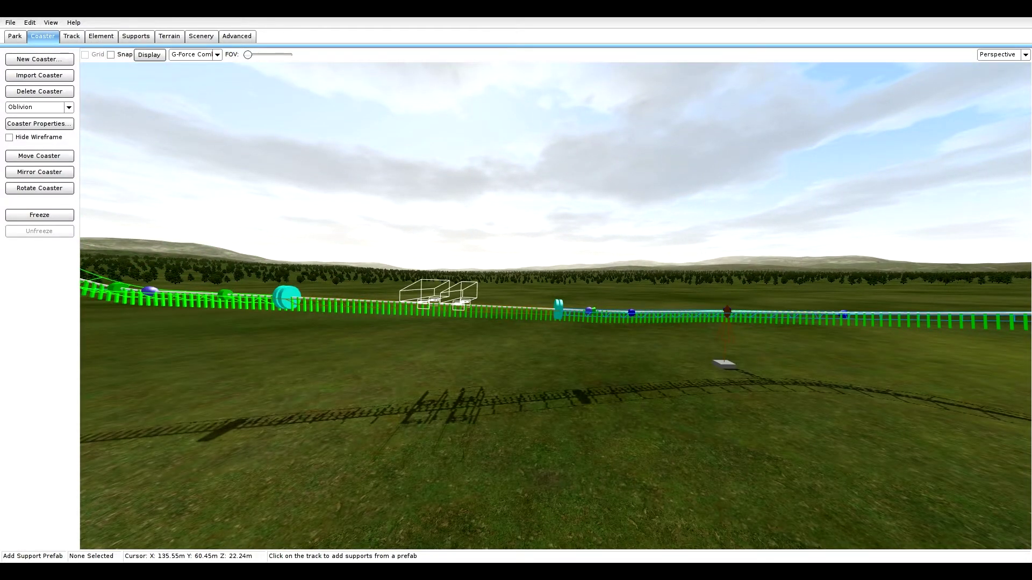
click(71, 37)
click(39, 189)
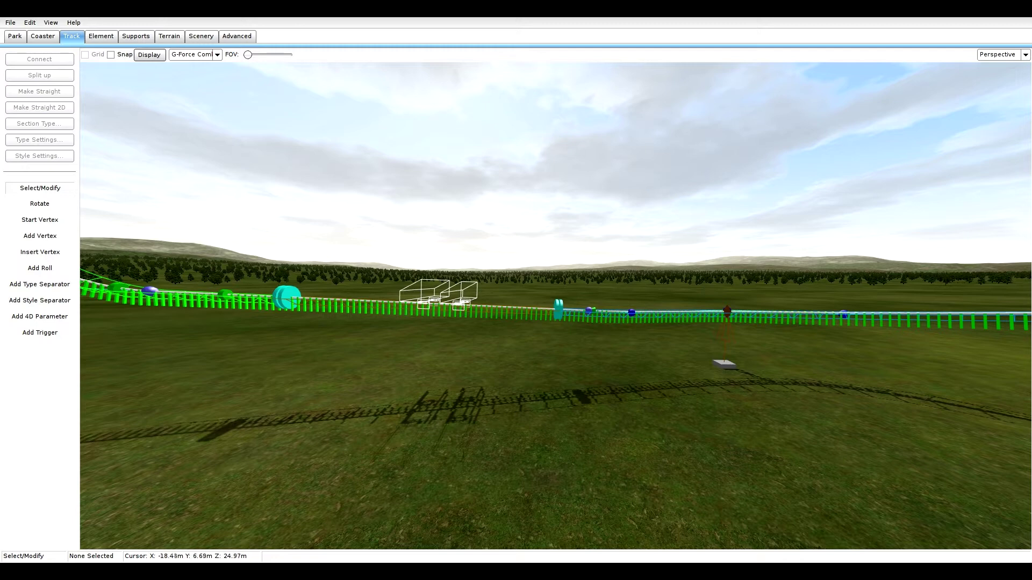
click(631, 313)
drag(632, 313, 632, 297)
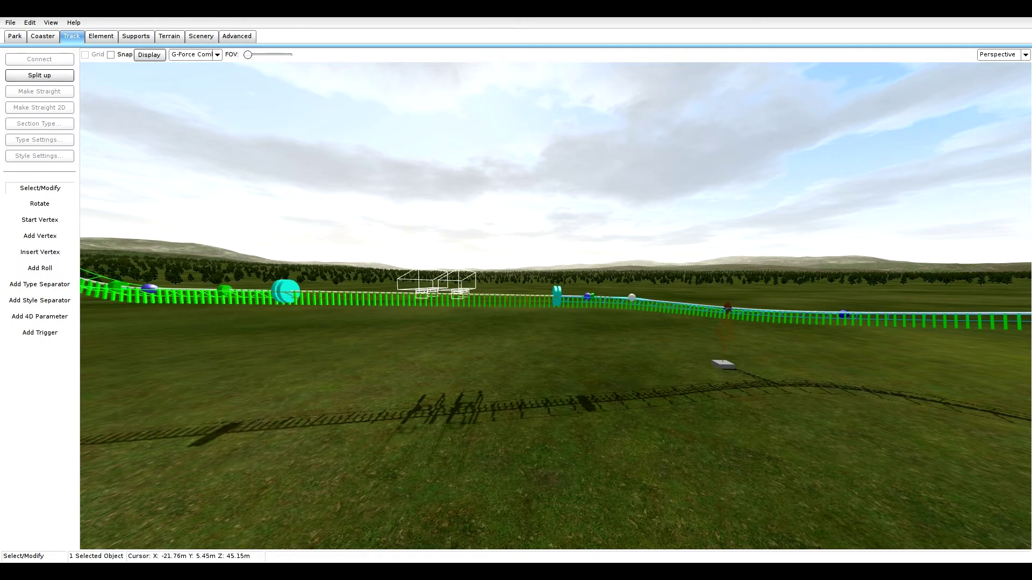
drag(833, 301, 854, 321)
drag(844, 313, 845, 297)
mouse_move(716, 295)
mouse_down()
mouse_move(738, 320)
mouse_move(728, 297)
mouse_up()
Create a new scene object file named Front in the CCCreator Demo park folder with the NL2SCO Editor.
right_drag(728, 297, 924, 260)
key(f)
key(w)
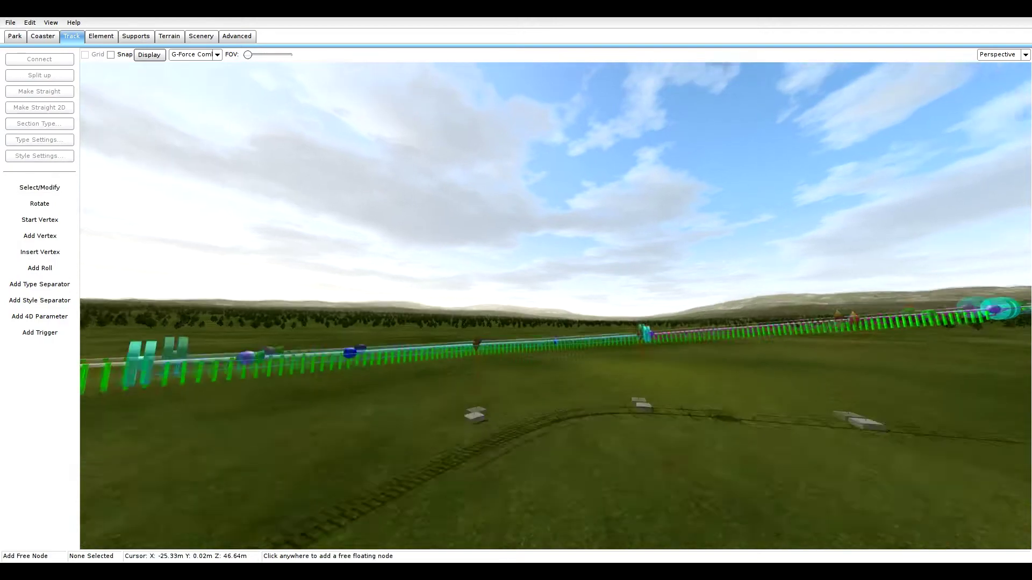
right_drag(728, 298, 774, 360)
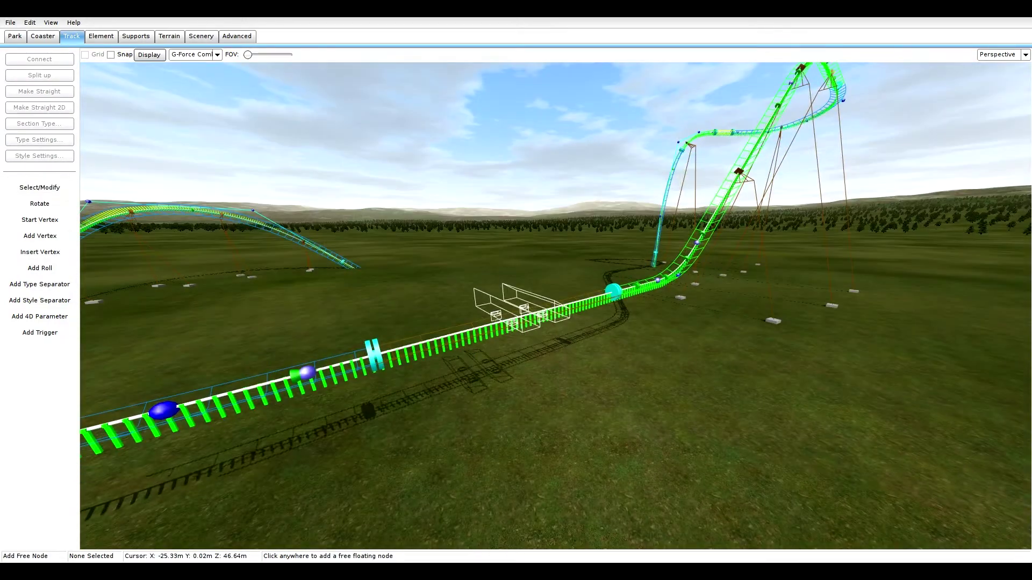
click(201, 36)
click(39, 124)
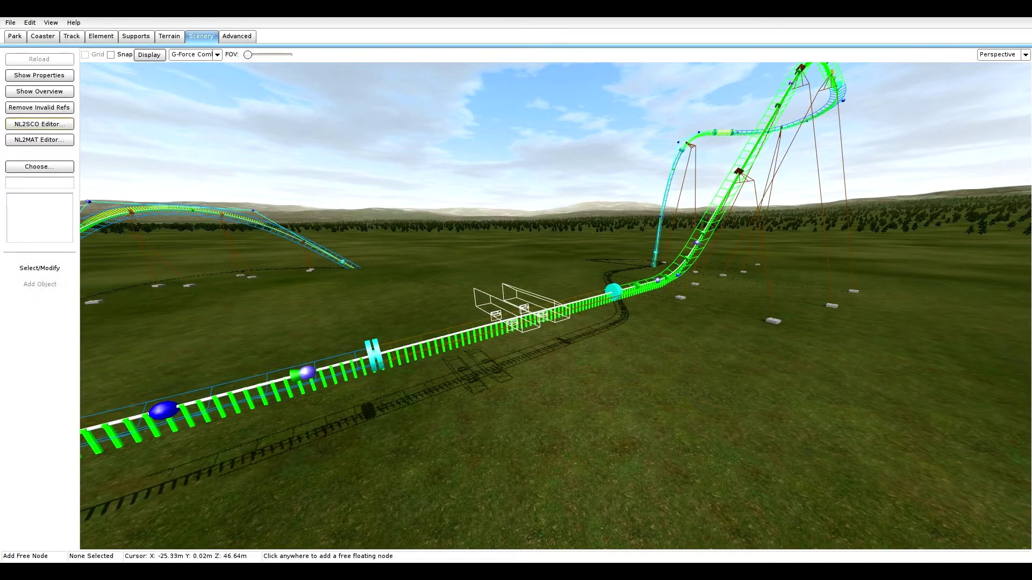
click(360, 396)
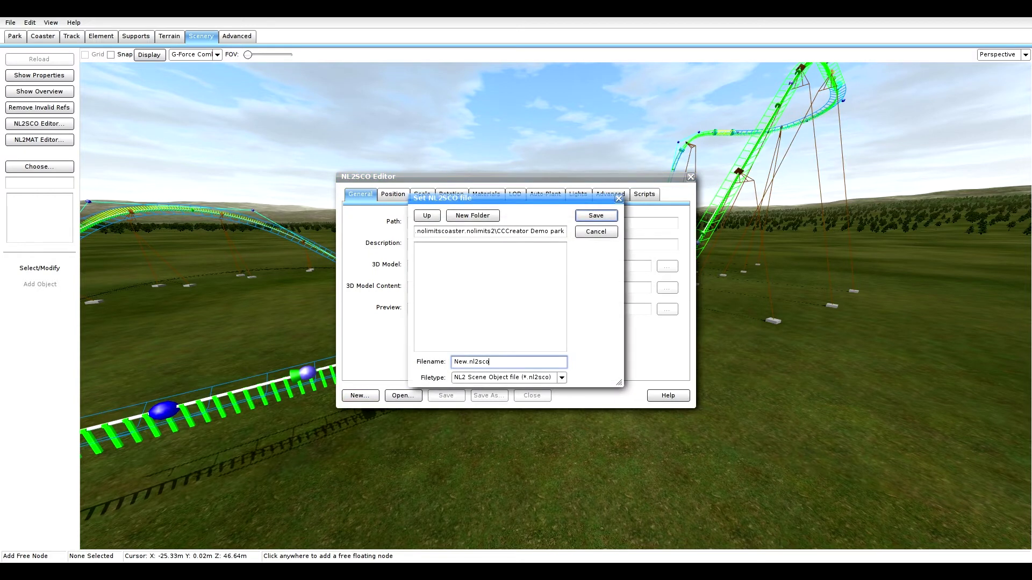
double_click(466, 361)
text(Front)
key(Return)
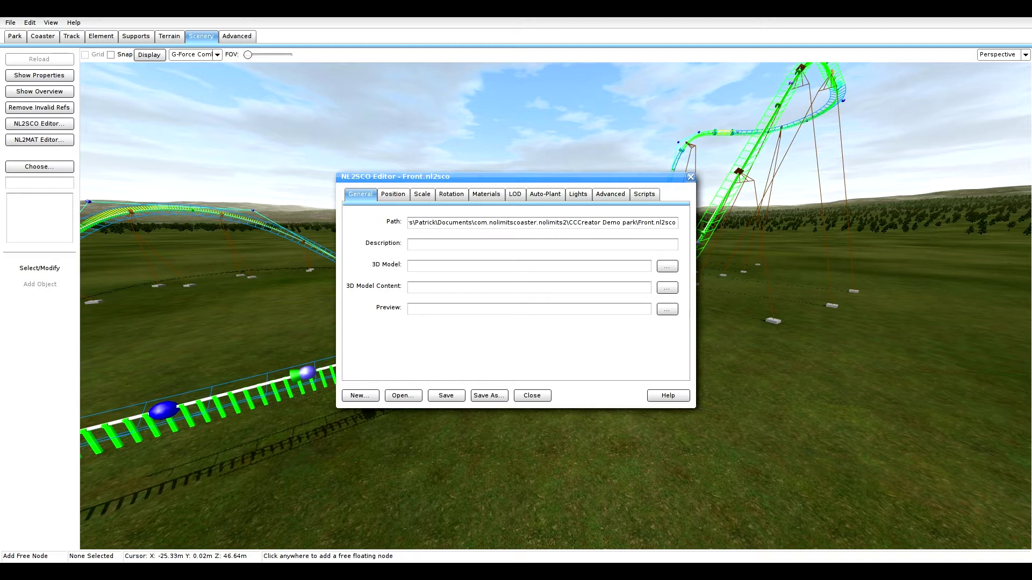
Choose the 3D model and the 3D model content files for the Front scene object.
click(667, 266)
double_click(443, 265)
click(666, 288)
click(596, 216)
Add CC_Cars0.nlvm as the script class of the Front scene object and close the object file.
click(644, 194)
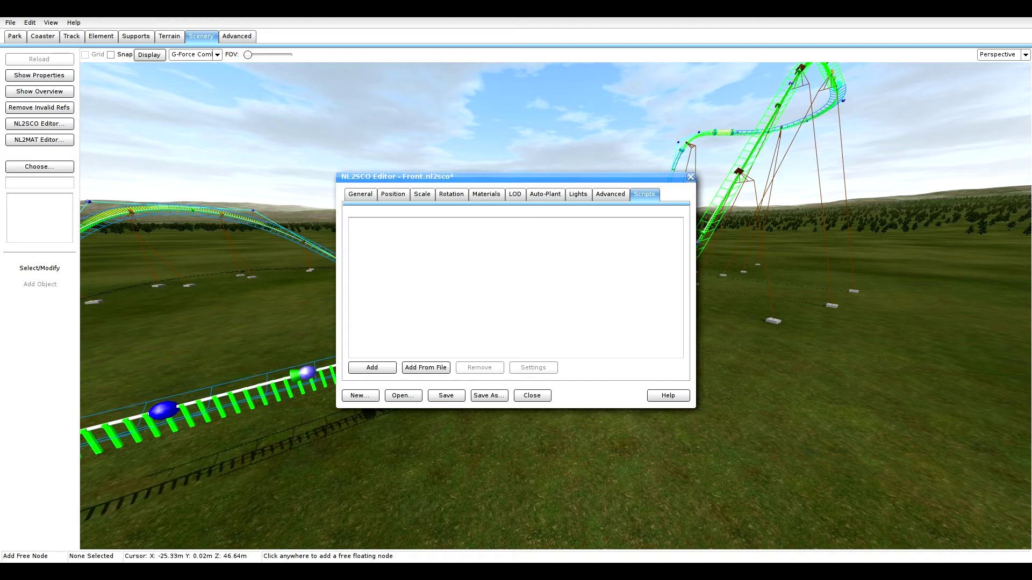
click(373, 368)
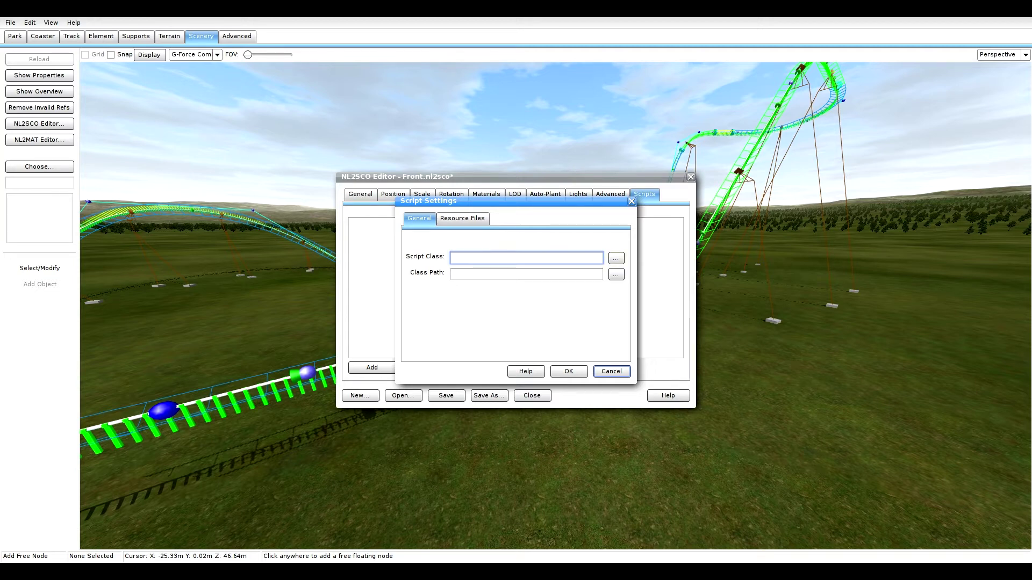
click(616, 259)
click(455, 278)
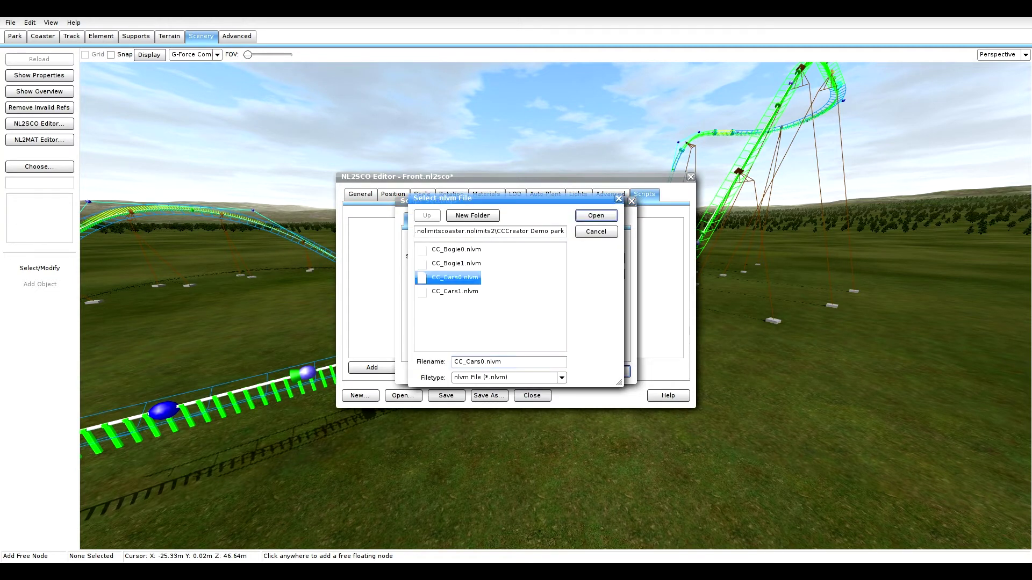
click(596, 216)
click(569, 372)
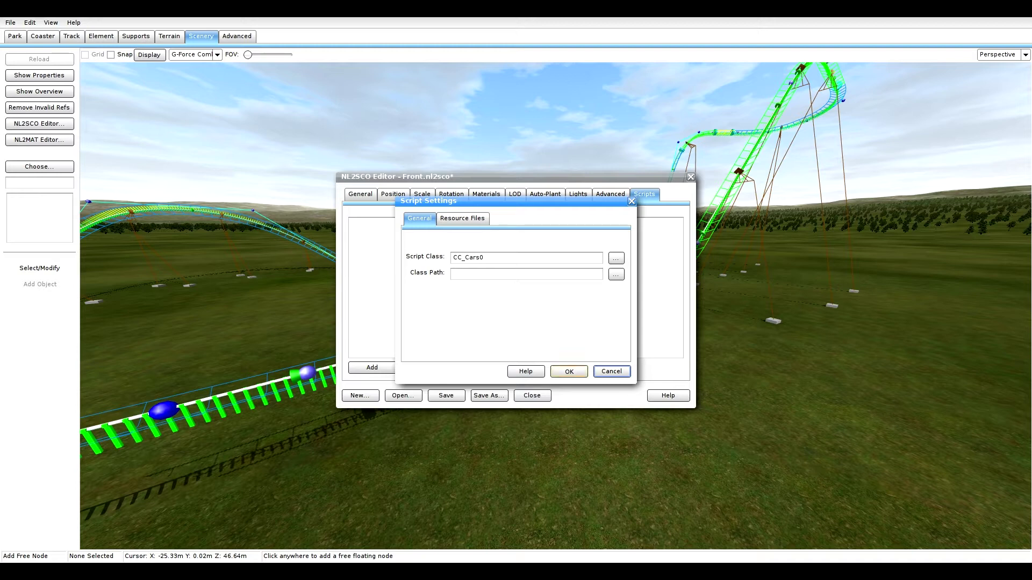
click(610, 194)
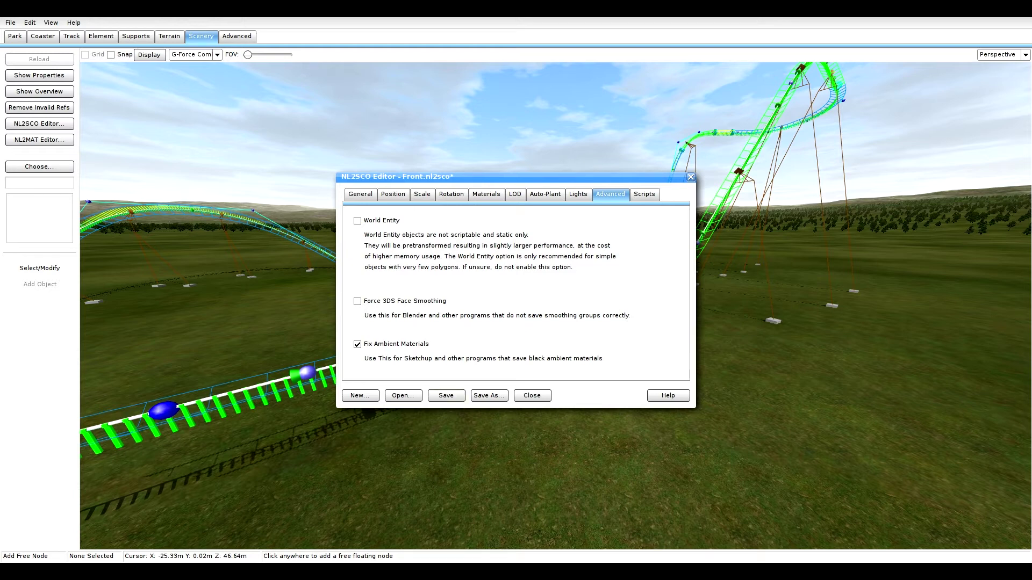
click(532, 396)
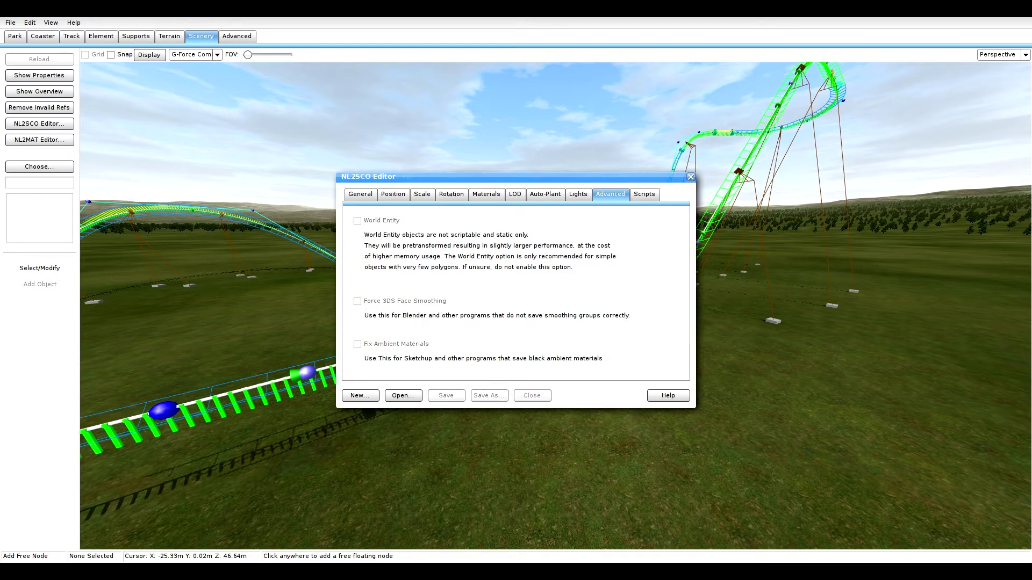
click(690, 177)
click(39, 166)
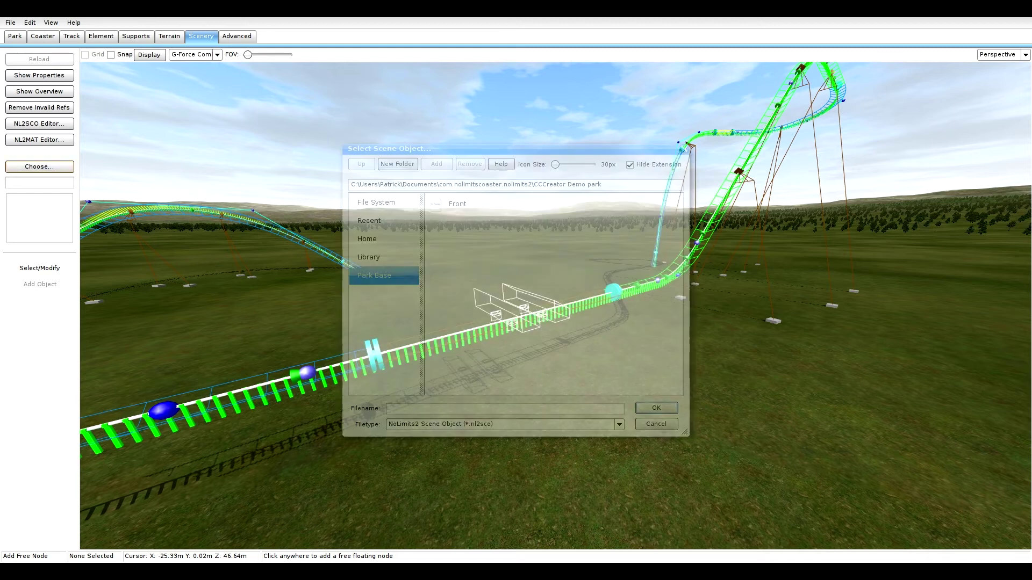
click(684, 149)
click(39, 123)
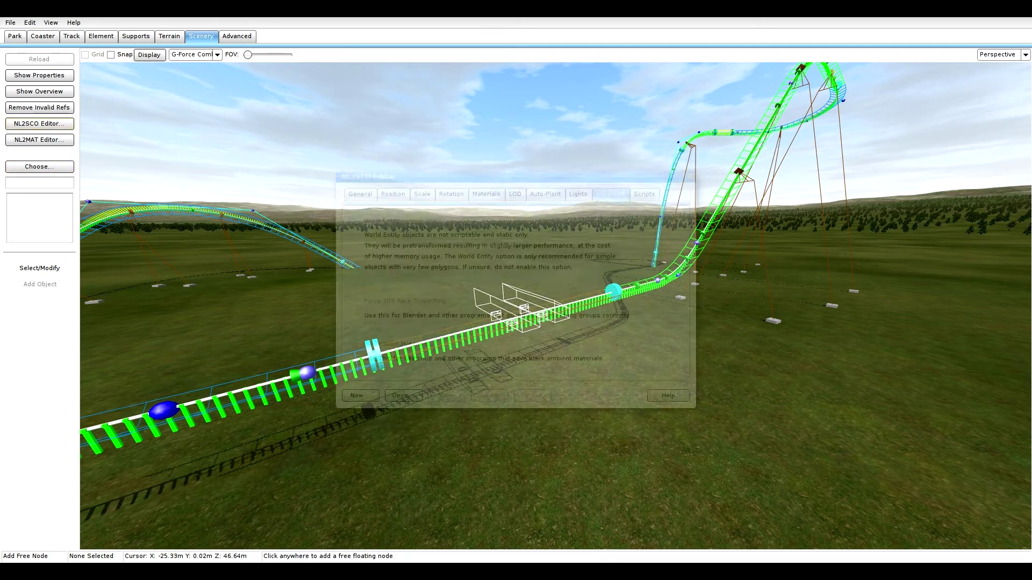
click(360, 396)
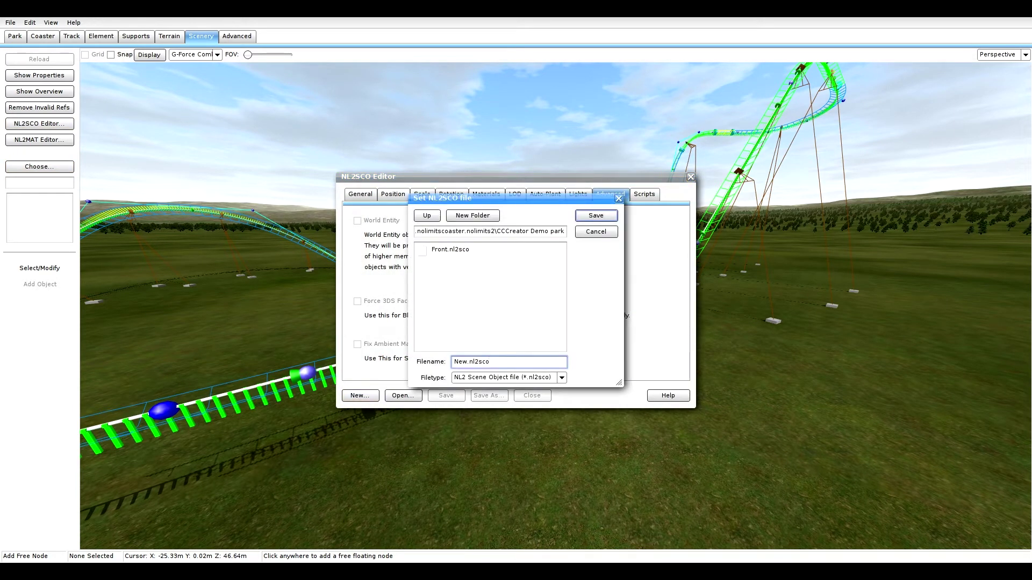
click(427, 216)
scroll(486, 296, down, 2)
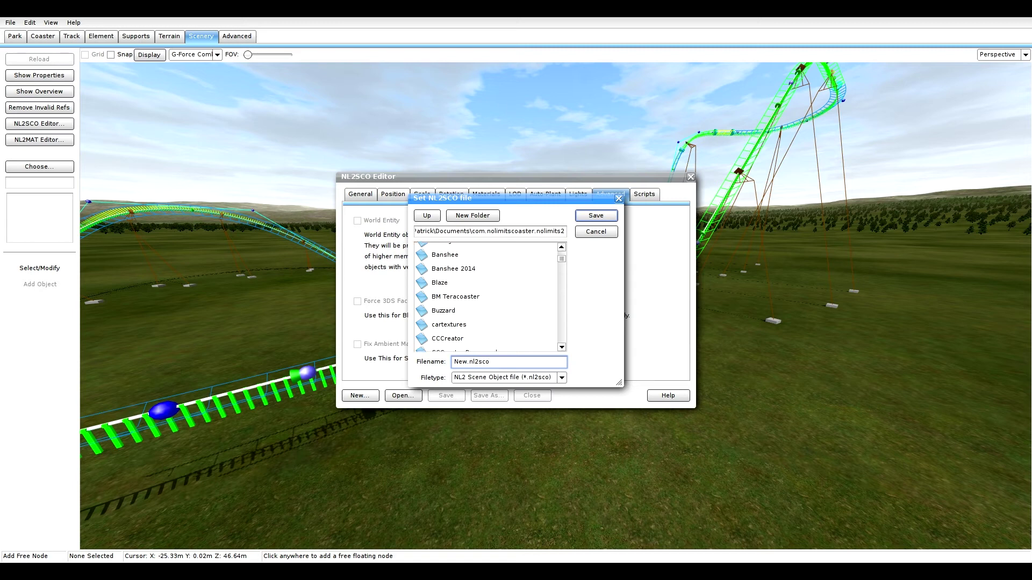
click(595, 231)
Create a new scene object file named REAR in the CCCreator Demo park folder with Fix Ambient Materials enabled.
click(361, 396)
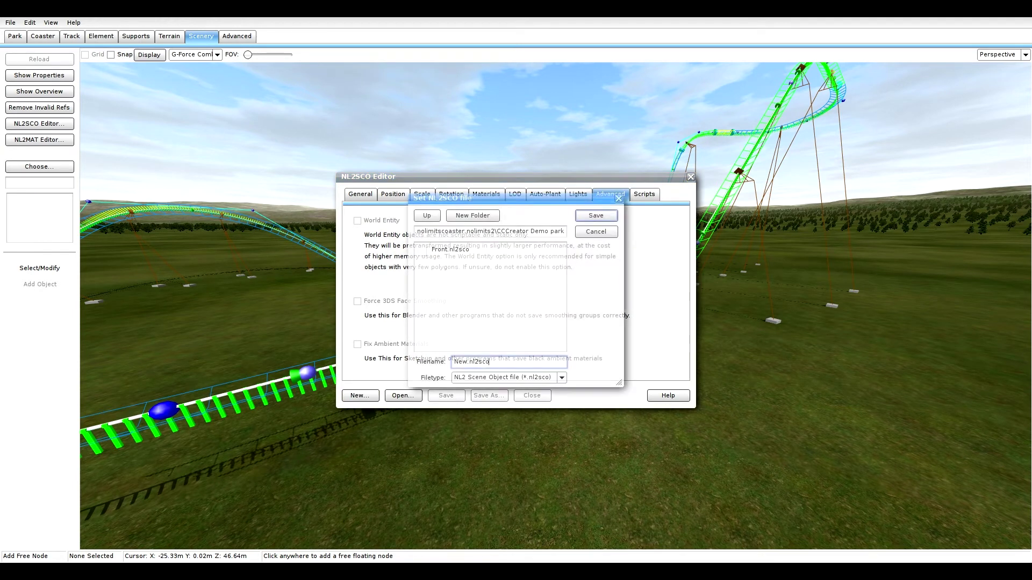
drag(467, 362, 454, 362)
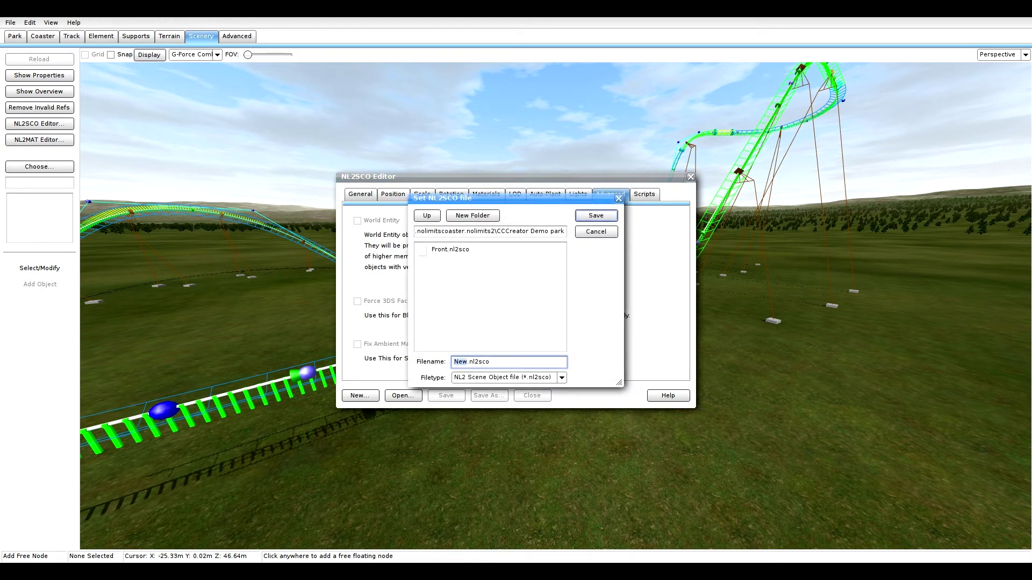
text(REAR)
key(Return)
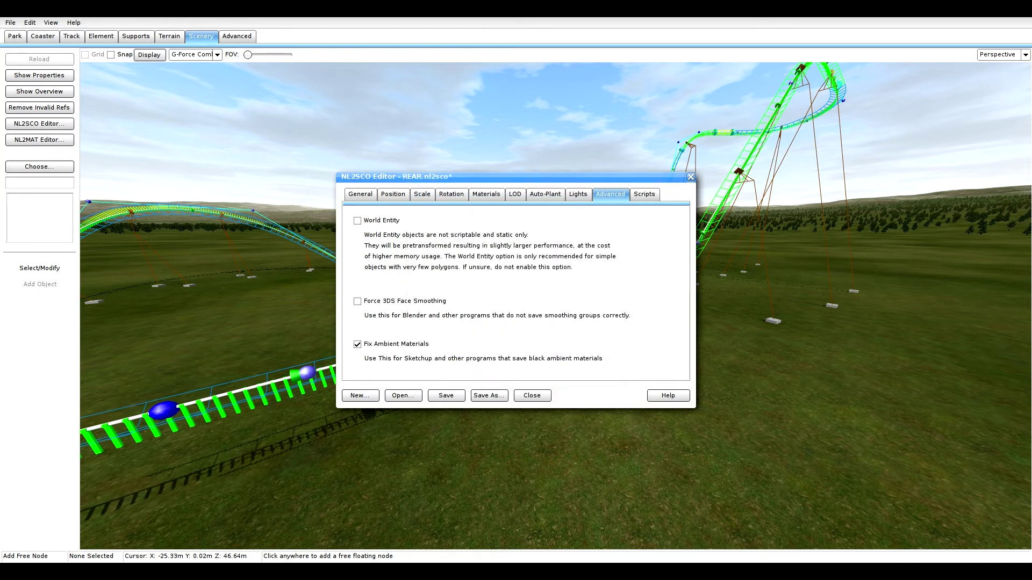
Add CC_Cars1.nlvm as the script class of the REAR scene object.
click(645, 195)
click(372, 368)
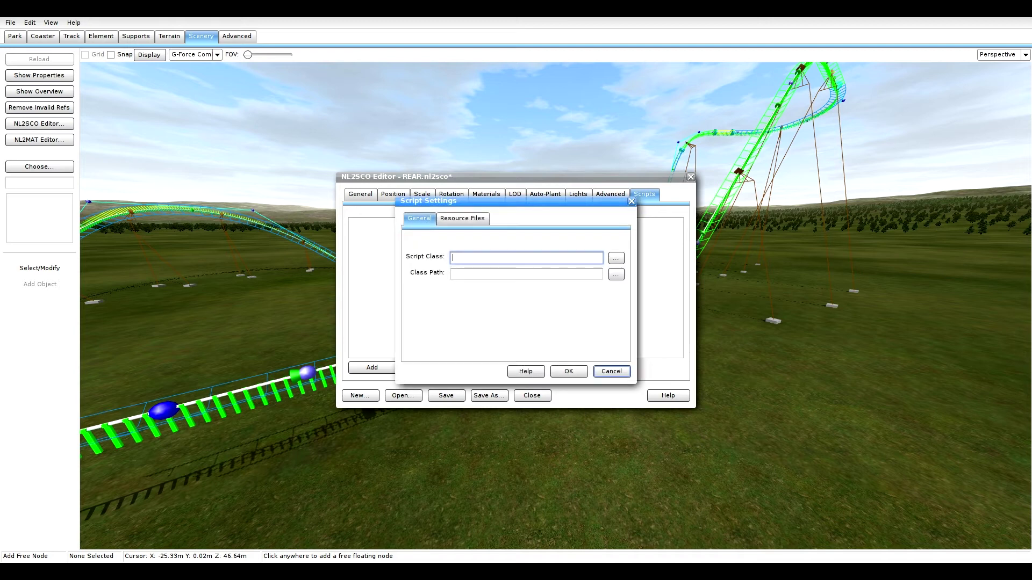
click(617, 258)
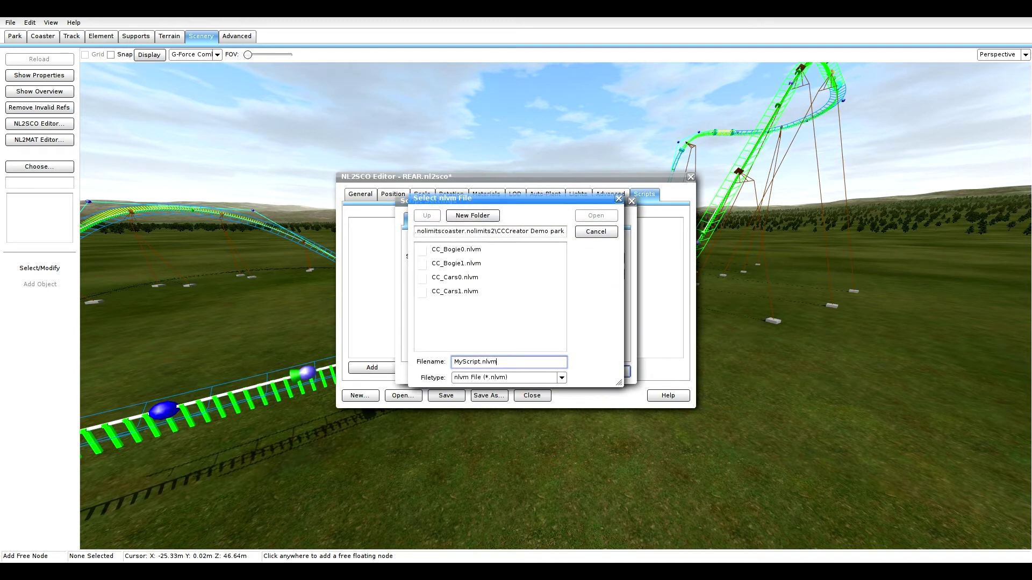
double_click(454, 292)
click(568, 371)
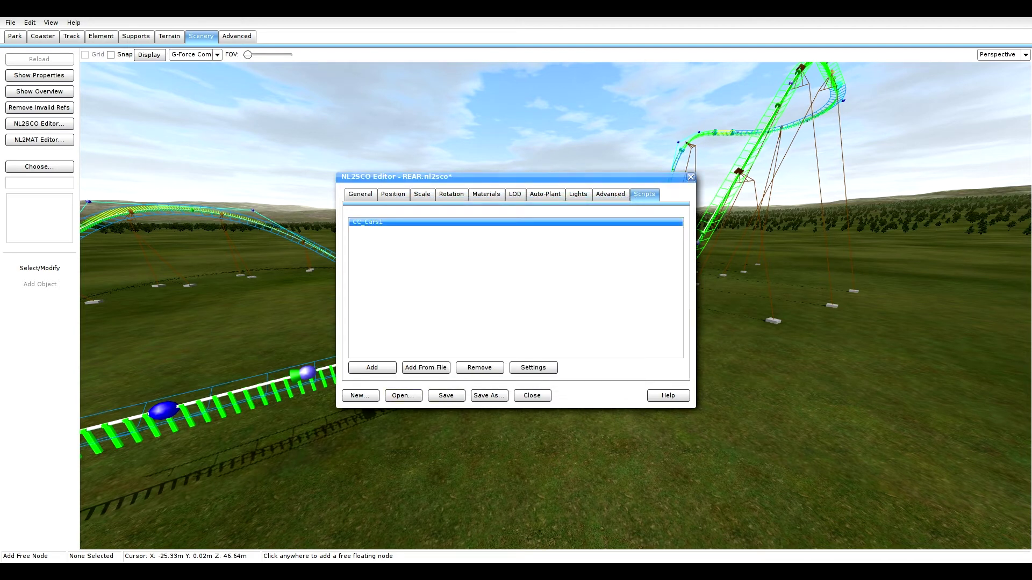
Choose Middle.3ds as the 3D model of the REAR scene object and save the object file.
click(361, 194)
click(667, 267)
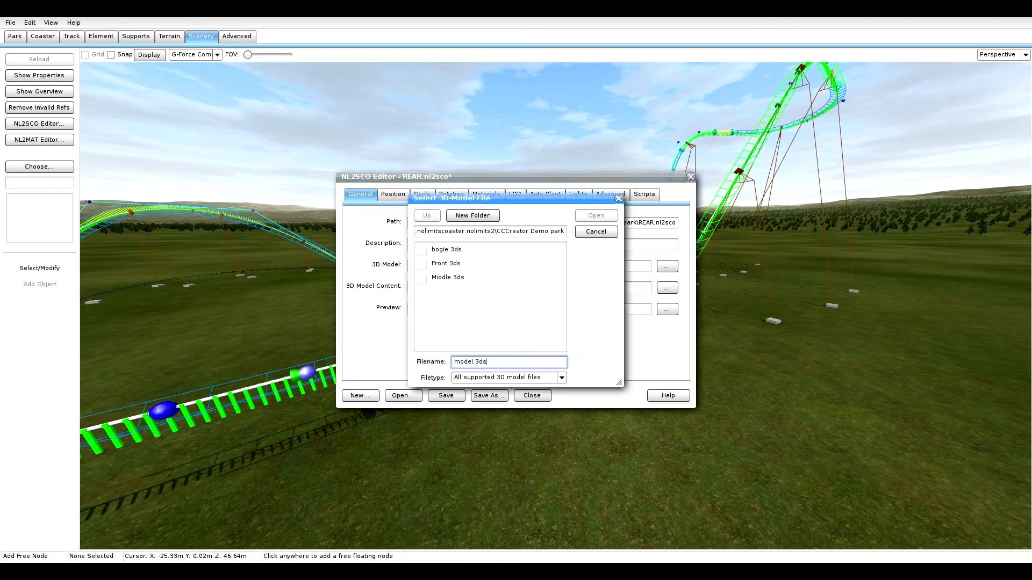
double_click(447, 277)
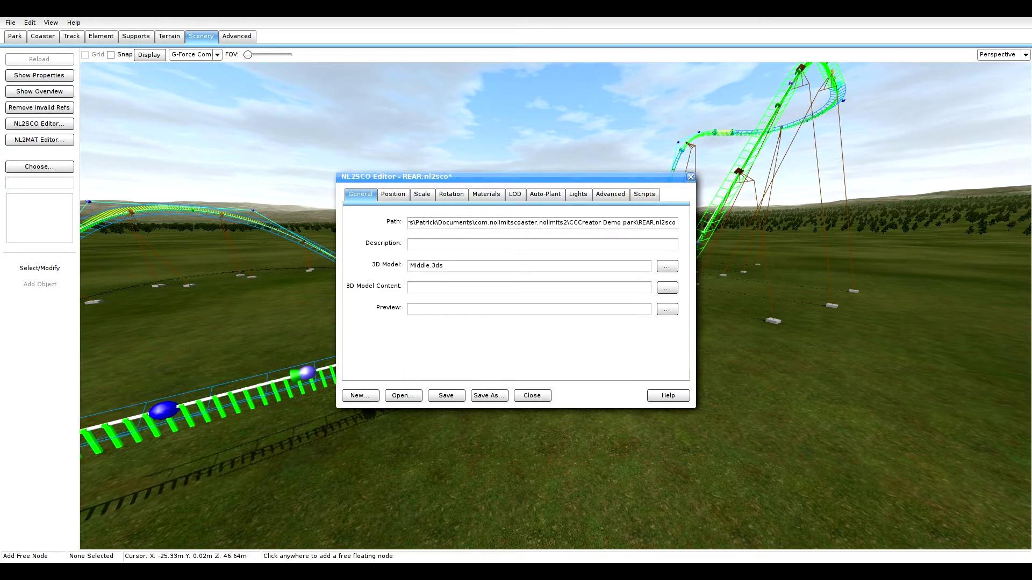
click(446, 396)
Create a new scene object file named Bogie1 in the CCCreator Demo park folder and assign bogie.3ds as its 3D model.
click(360, 396)
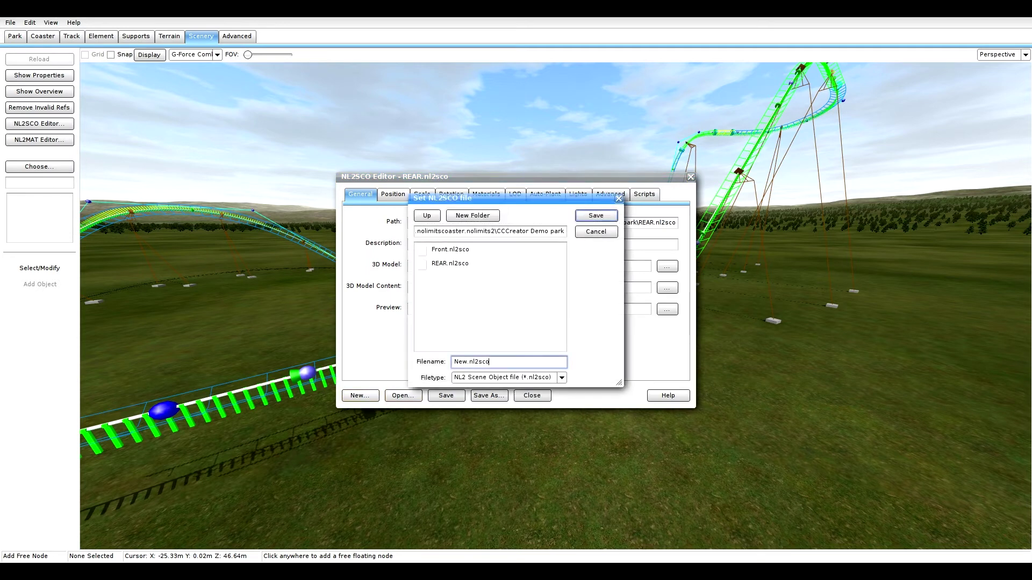
drag(466, 362, 453, 362)
text(Bogie1)
key(Return)
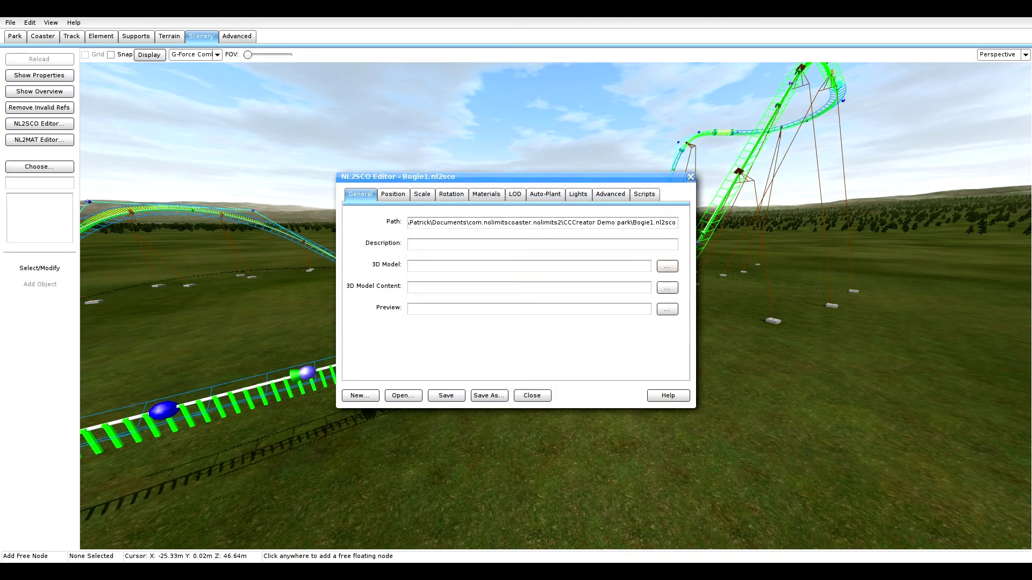
click(667, 266)
double_click(447, 251)
Add CC_Bogie0.nlvm as the script class of the Bogie1 scene object, enable Fix Ambient Materials and save the file.
click(644, 194)
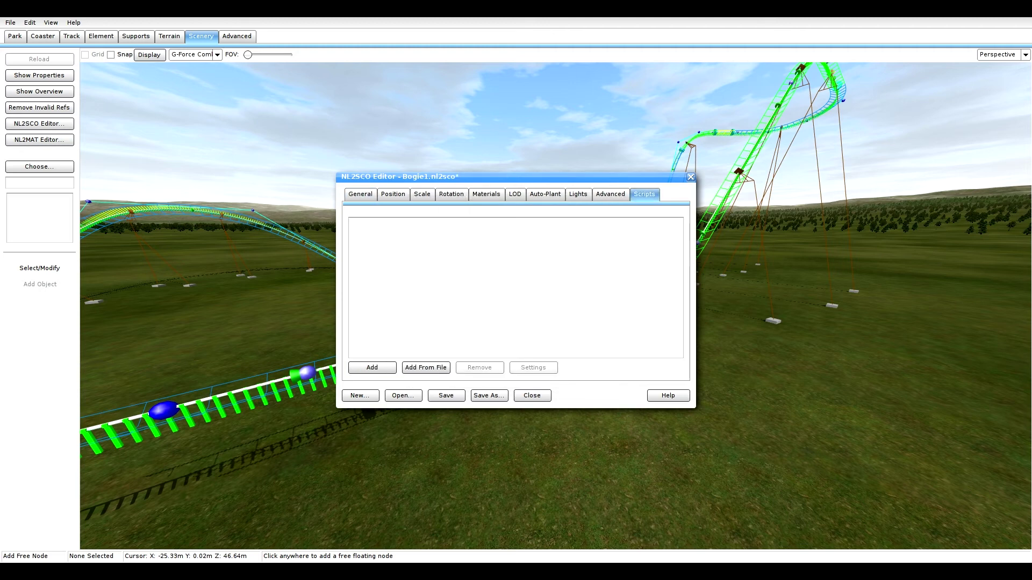
click(372, 368)
click(616, 258)
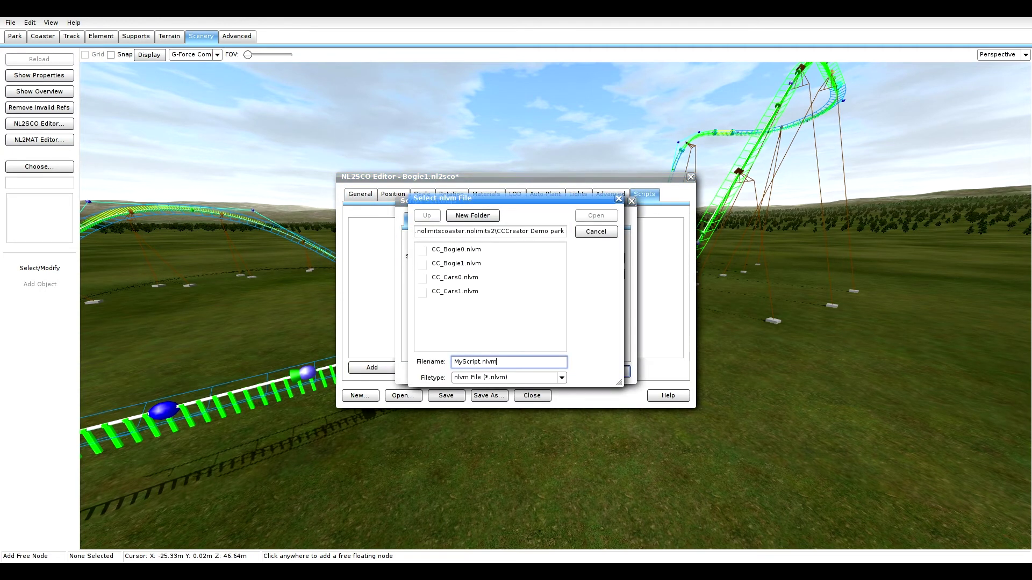
double_click(454, 249)
click(569, 371)
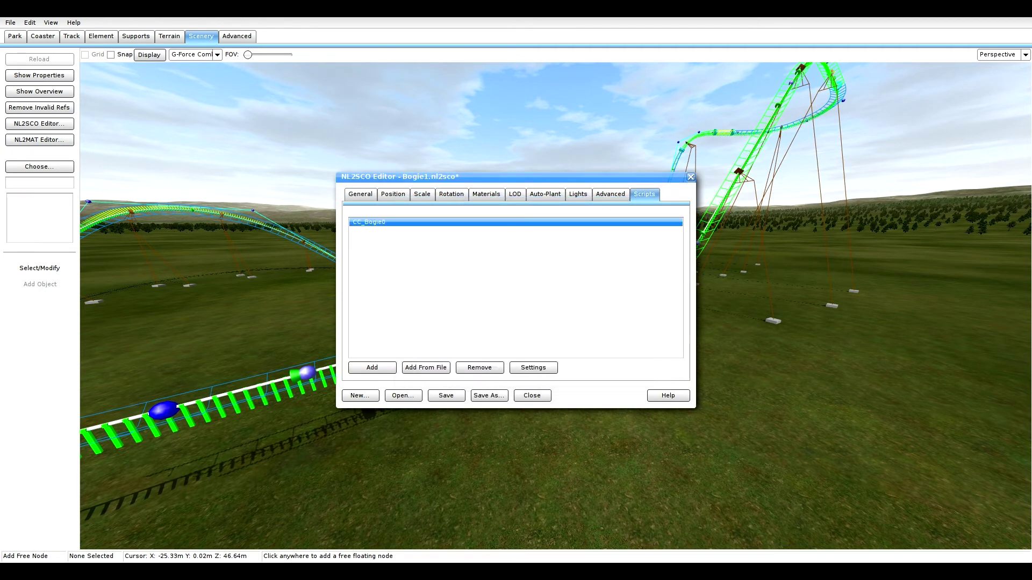
click(610, 194)
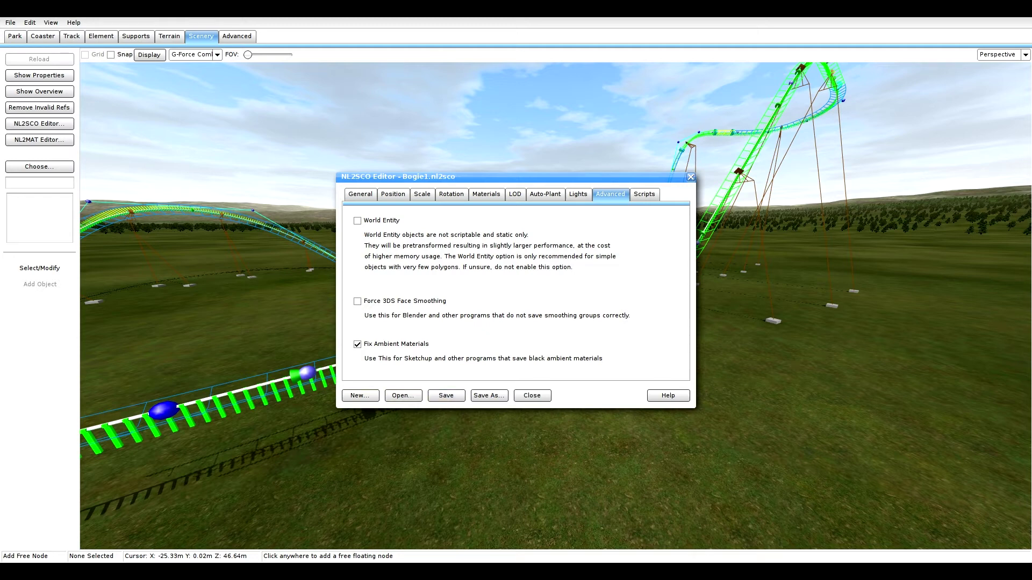
Create another scene object file named Bogieb in the CCCreator Demo park folder and assign bogie.3ds as its 3D model.
click(490, 396)
click(453, 249)
click(471, 361)
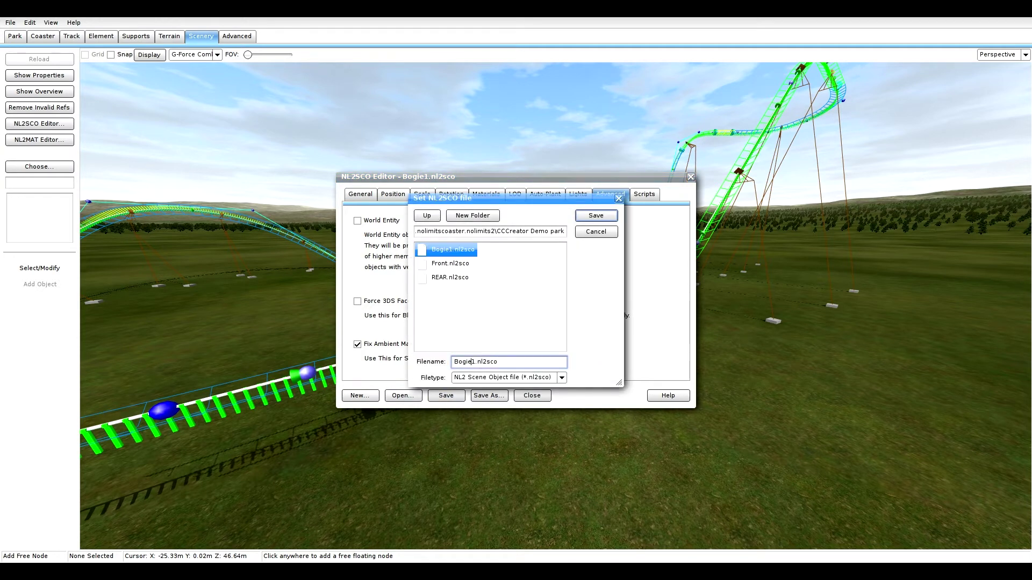
key(Return)
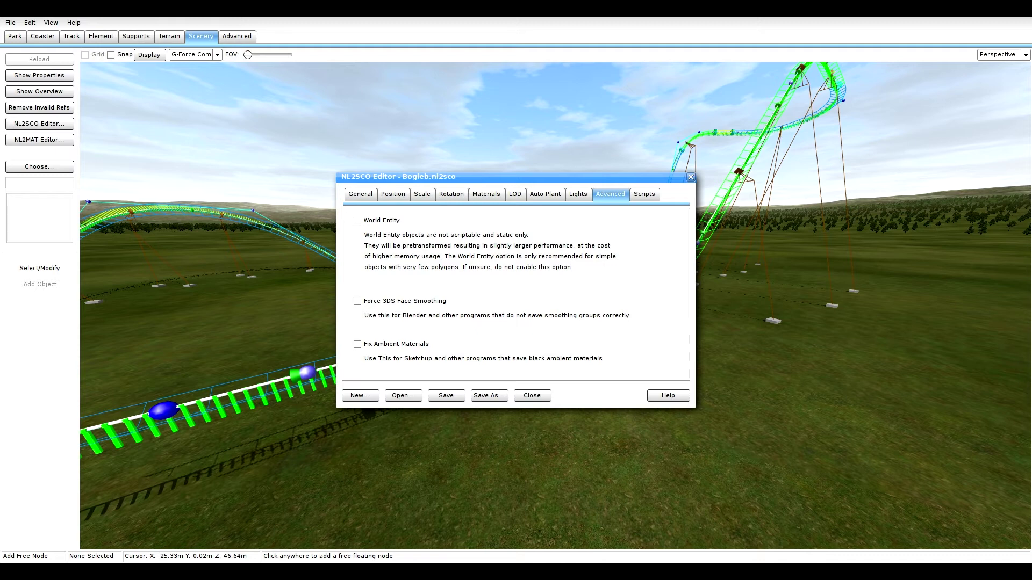
click(360, 195)
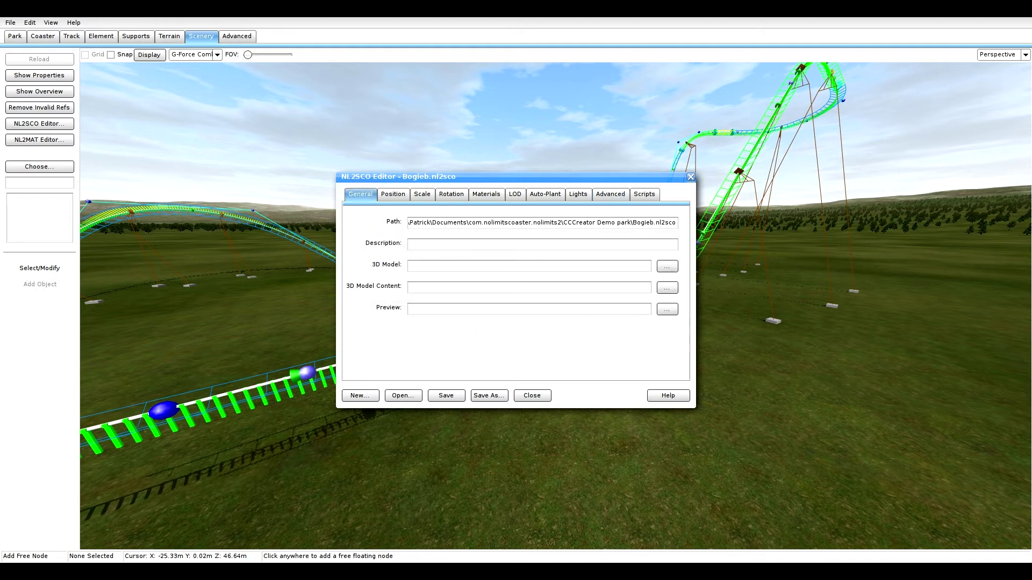
click(666, 266)
double_click(445, 251)
Add CC_Bogie1.nlvm as the script class of the Bogieb scene object, save the file and close the NL2SCO Editor.
click(611, 194)
click(644, 194)
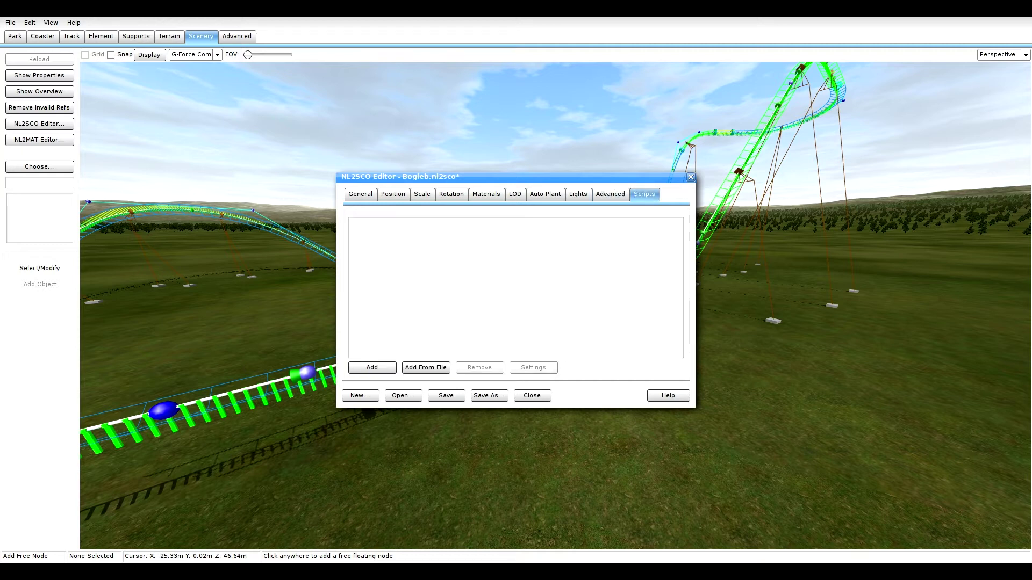
click(372, 367)
click(617, 254)
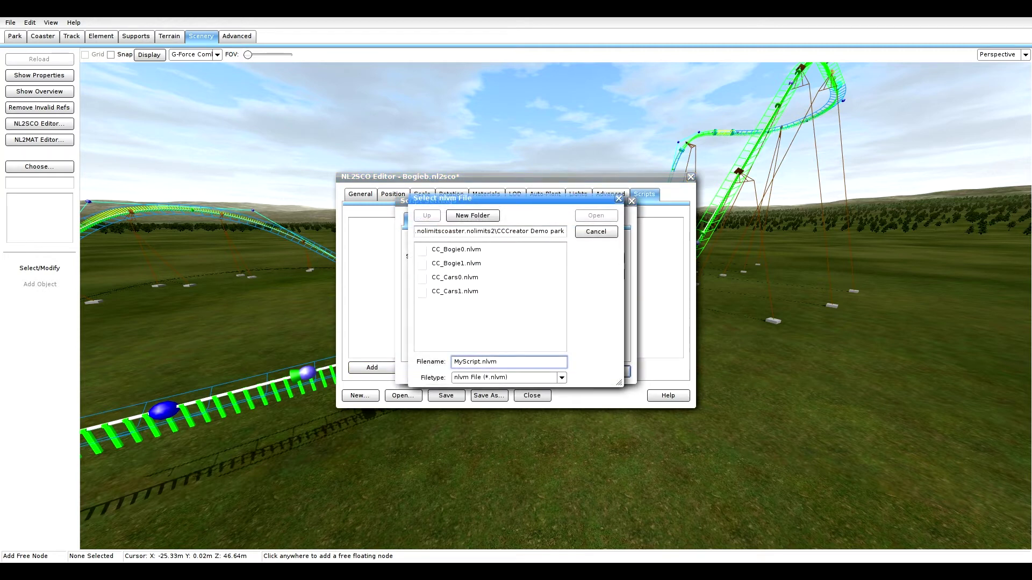
click(456, 263)
click(596, 215)
click(582, 370)
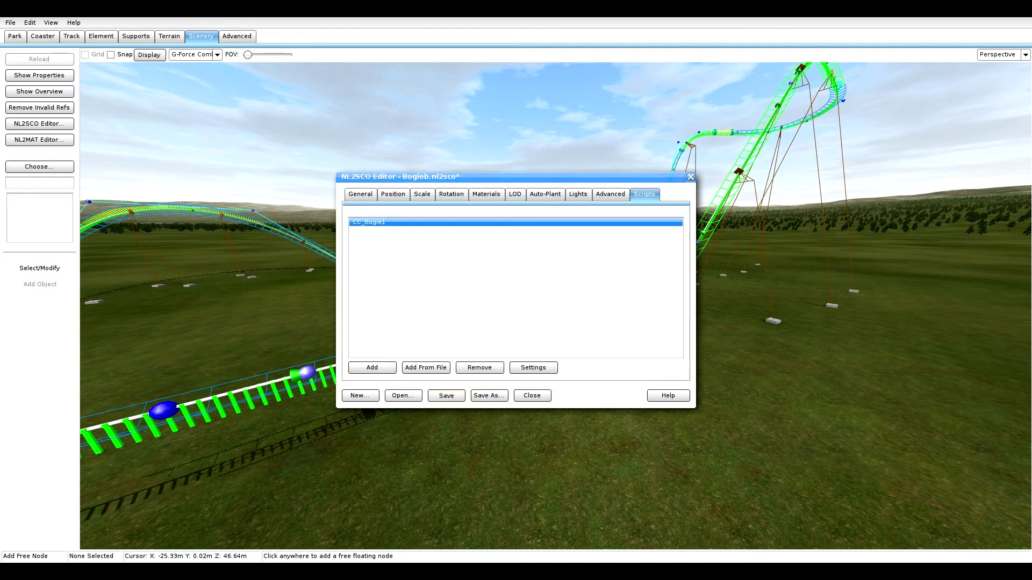
click(446, 396)
click(532, 396)
click(691, 177)
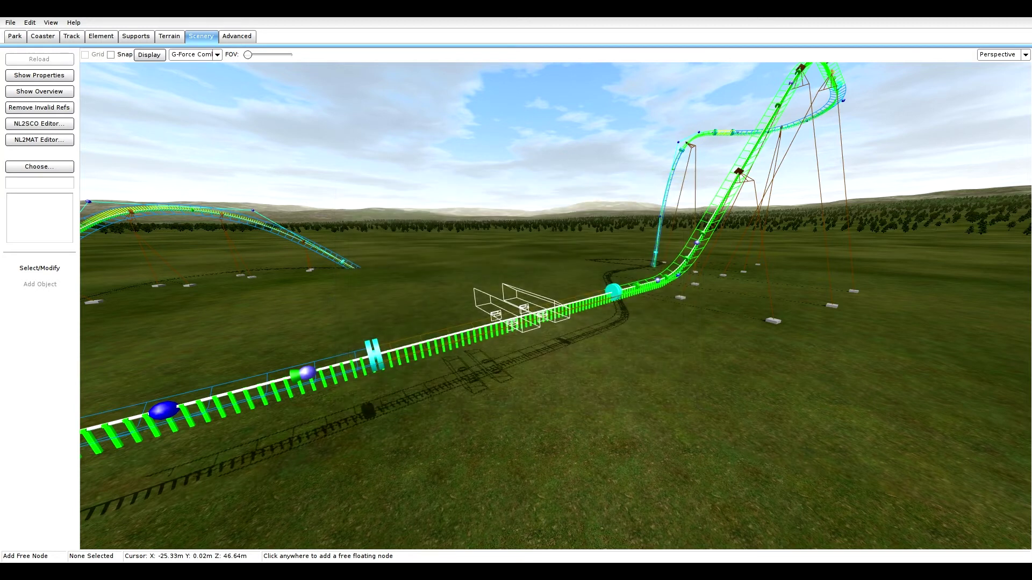
click(39, 125)
click(691, 177)
Place the Front scene object from the park base folder on the grass beside the straight track section.
click(39, 166)
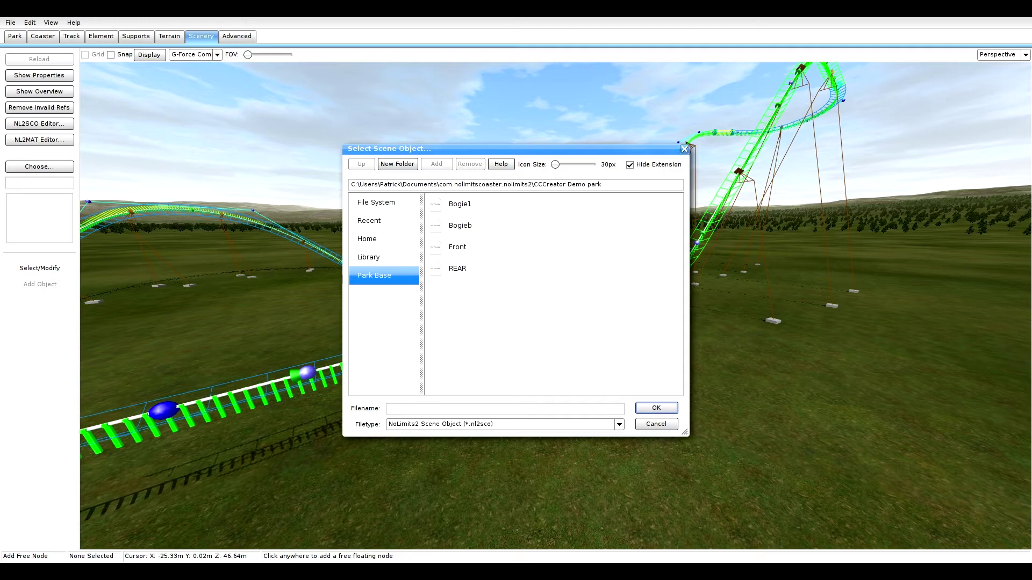
double_click(457, 247)
click(40, 285)
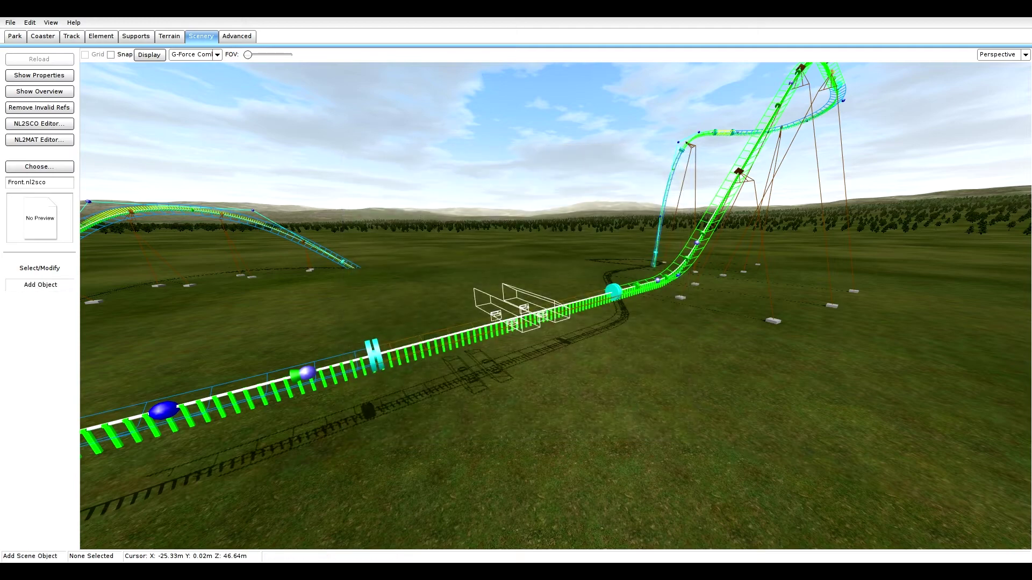
click(516, 431)
middle_drag(516, 431, 328, 449)
key(f)
Place the REAR scene object from the park base folder next to the Front car.
click(39, 167)
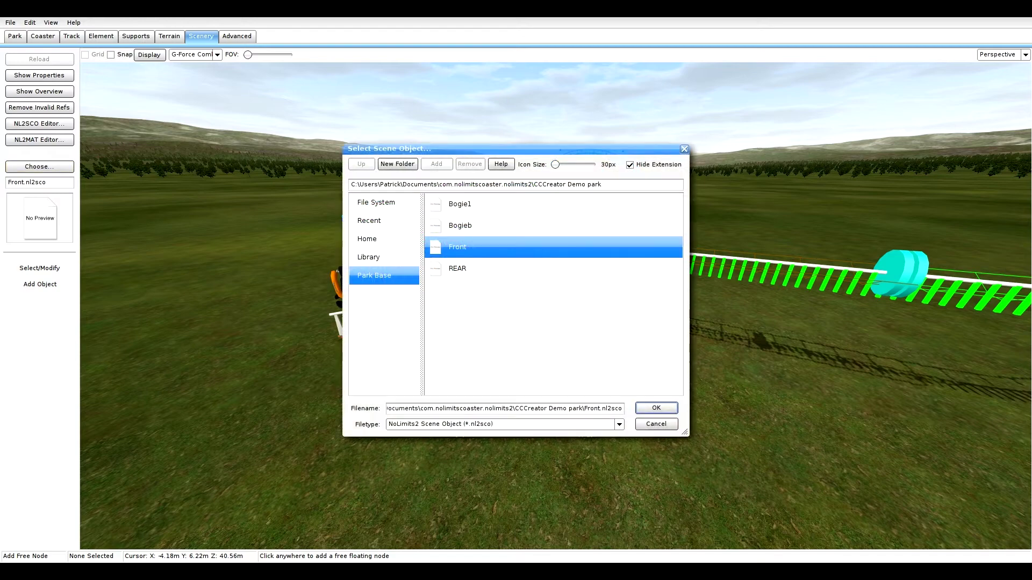
double_click(467, 269)
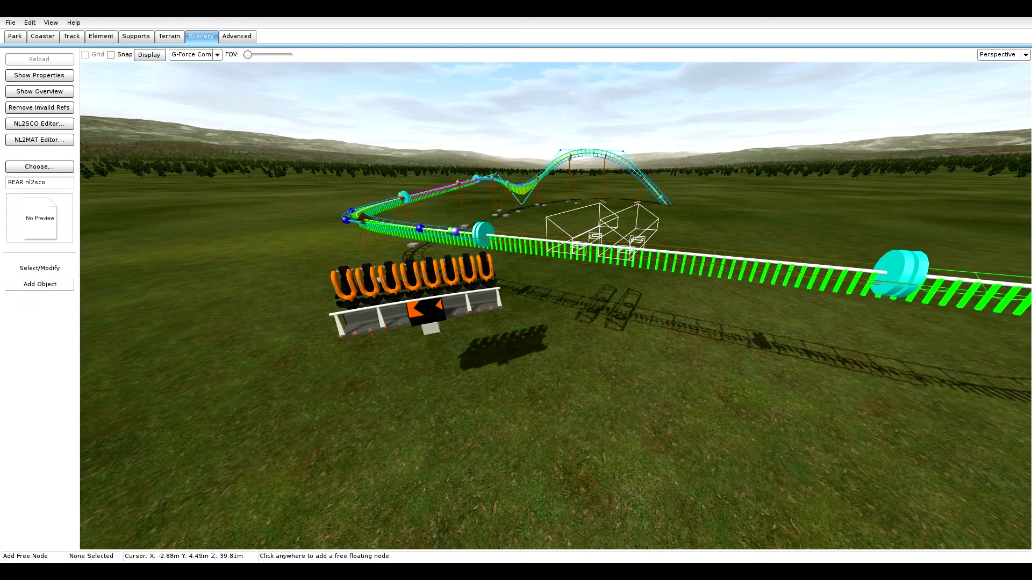
click(40, 285)
click(463, 355)
Place the Bogie1 and Bogieb scene objects on the grass next to the two cars.
click(39, 166)
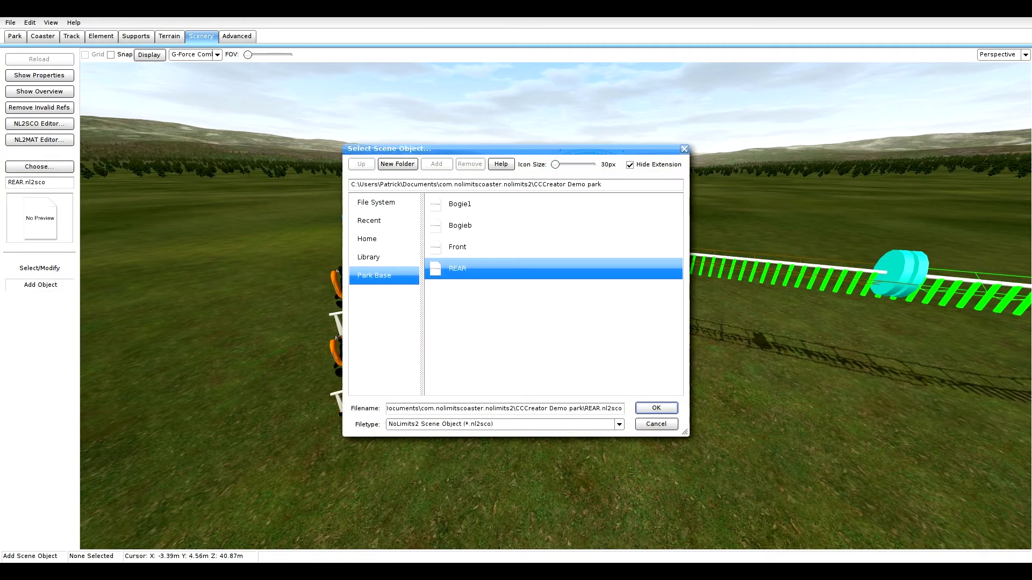
double_click(462, 205)
click(558, 385)
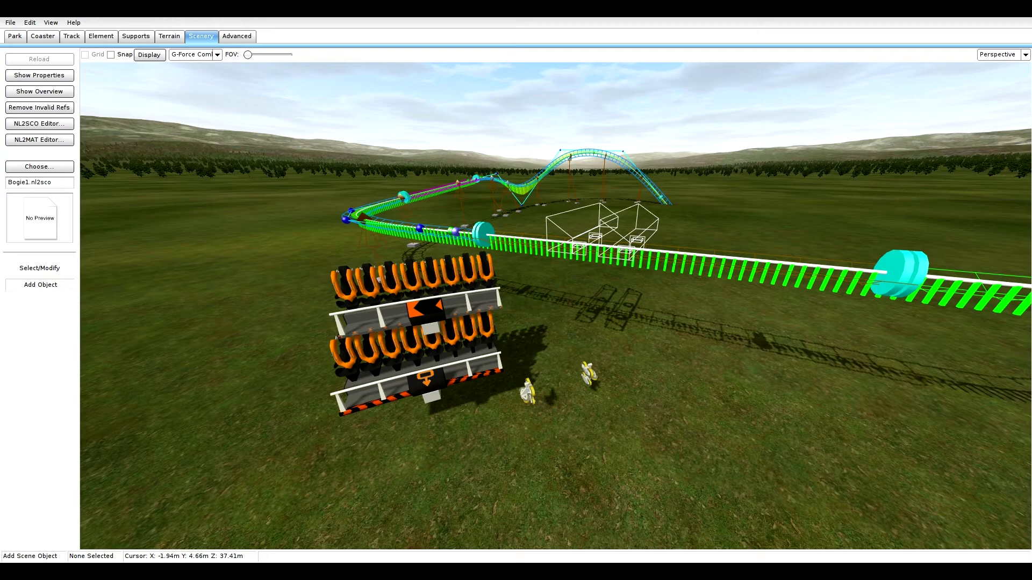
click(40, 166)
double_click(457, 224)
click(520, 390)
mouse_move(488, 401)
right_down()
mouse_move(322, 339)
mouse_move(451, 344)
mouse_move(494, 387)
mouse_move(505, 312)
mouse_move(500, 384)
right_up()
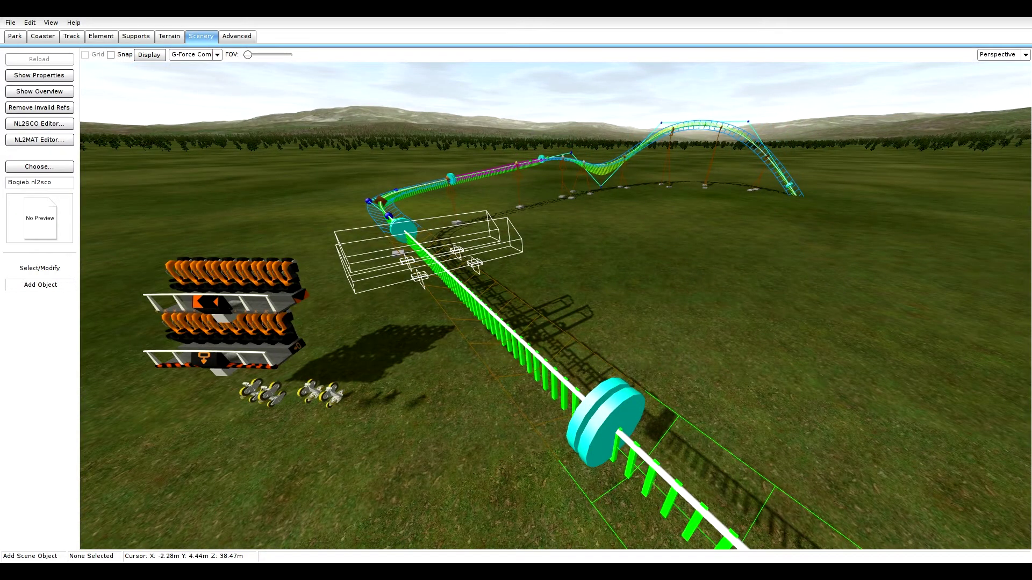
Import the Oblivion coaster from the park file in the CCCreator Demo park folder.
click(43, 36)
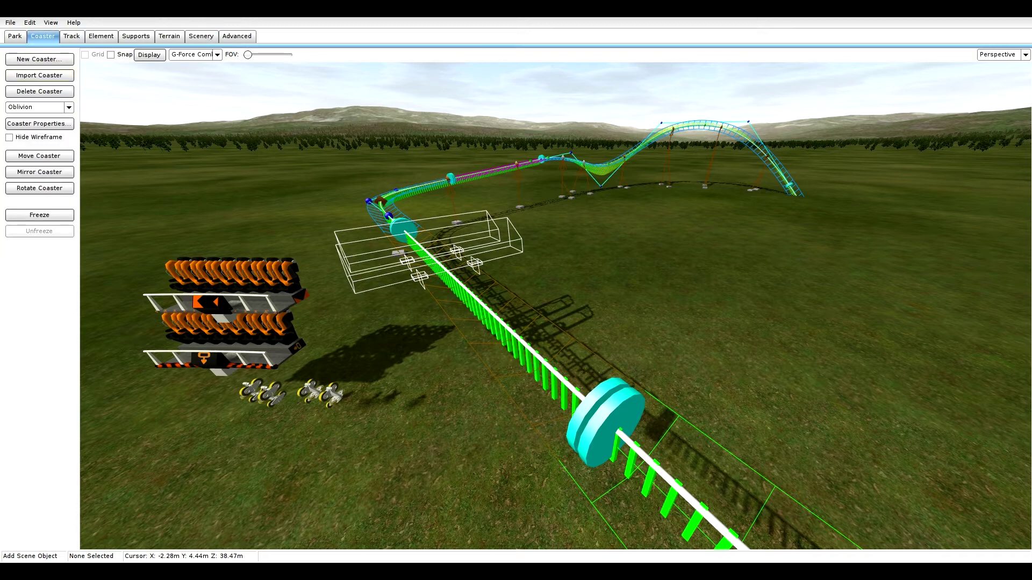
click(10, 22)
click(12, 62)
key(Escape)
click(39, 76)
click(427, 215)
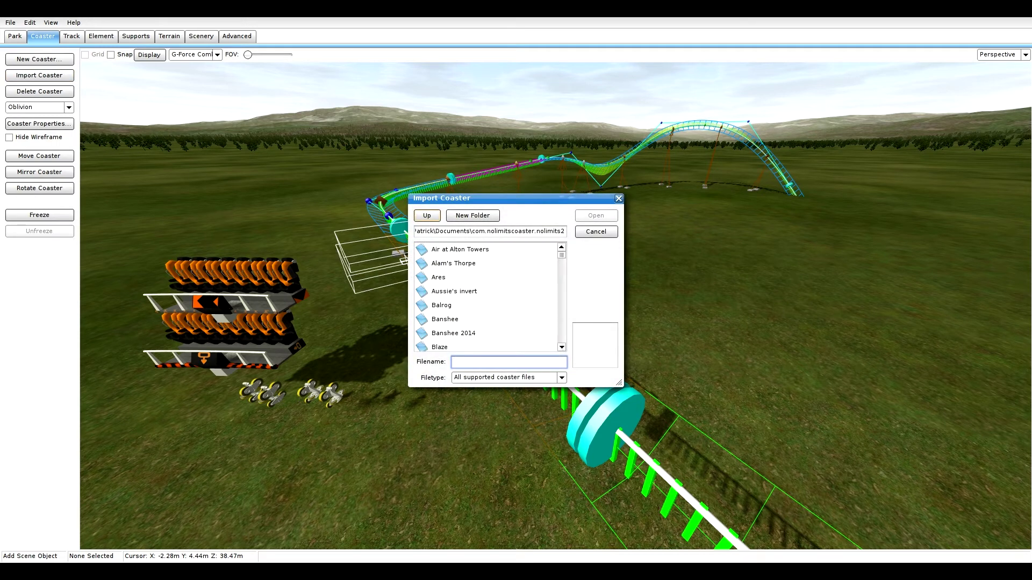
click(451, 292)
scroll(452, 292, down, 6)
double_click(464, 288)
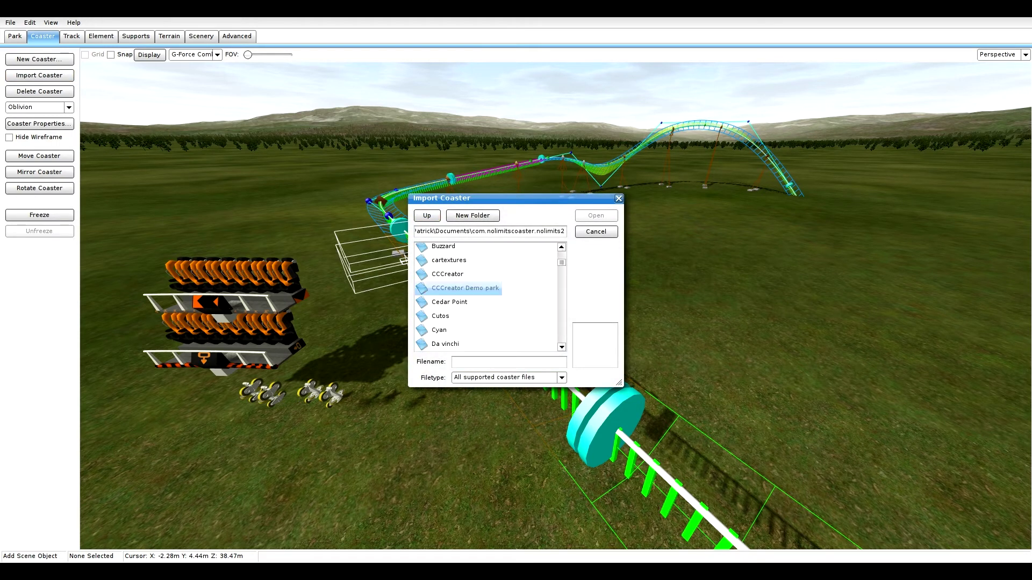
double_click(477, 249)
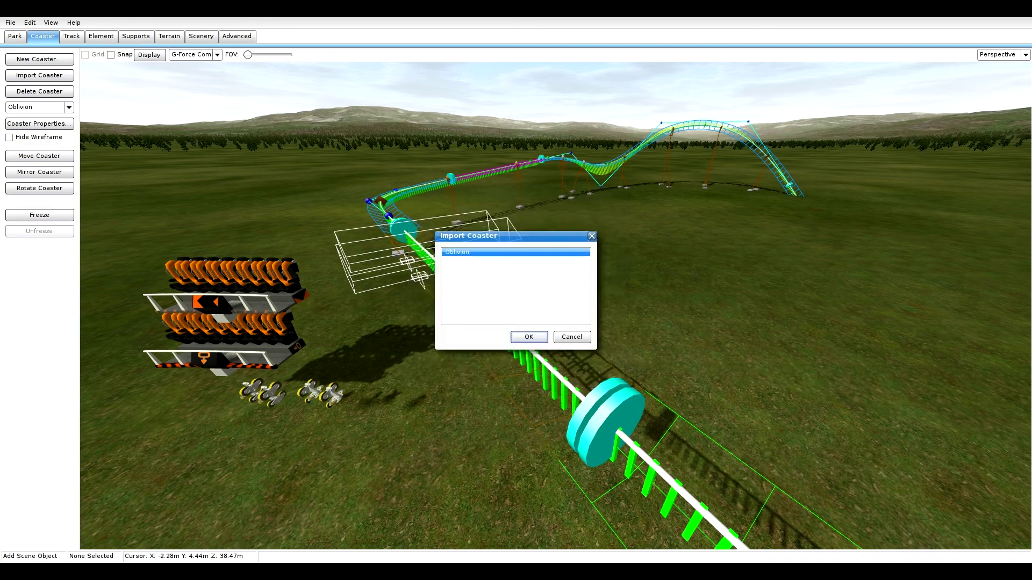
click(529, 337)
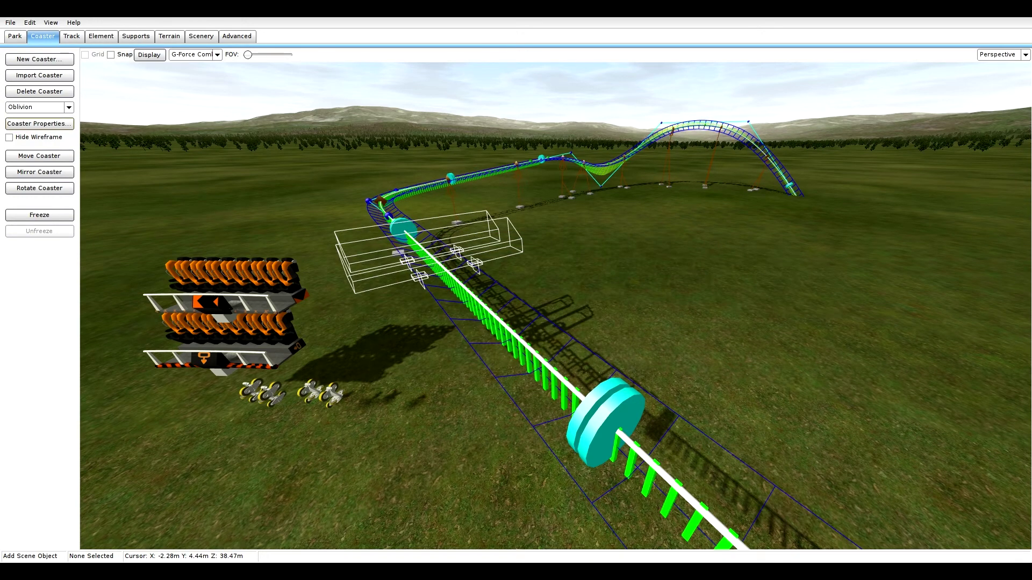
Set the coaster's spline position to Custom with a C.o.R. Offset-Y of 0.91 m.
click(39, 124)
click(431, 194)
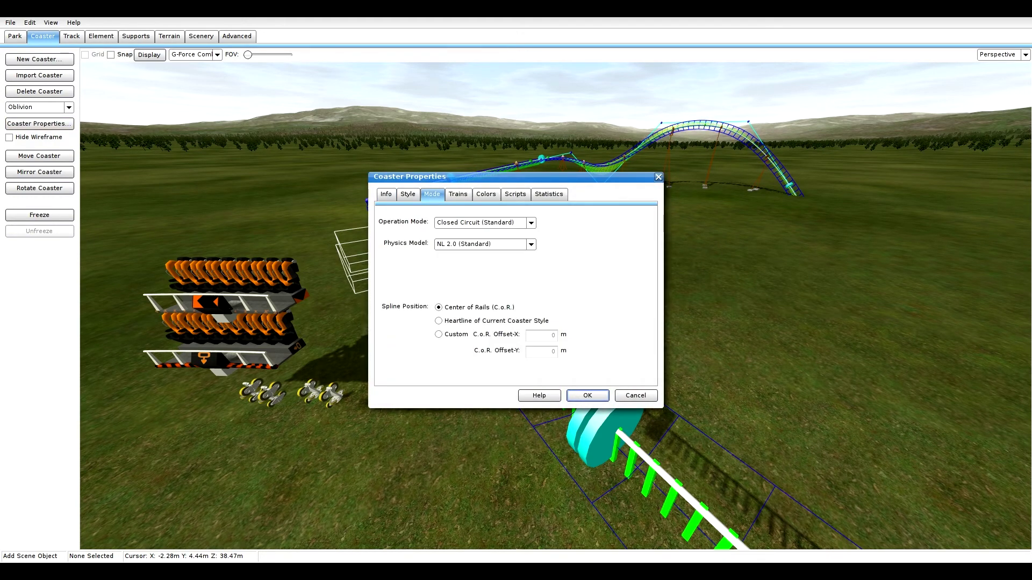
click(438, 334)
click(555, 352)
text(.91)
click(587, 396)
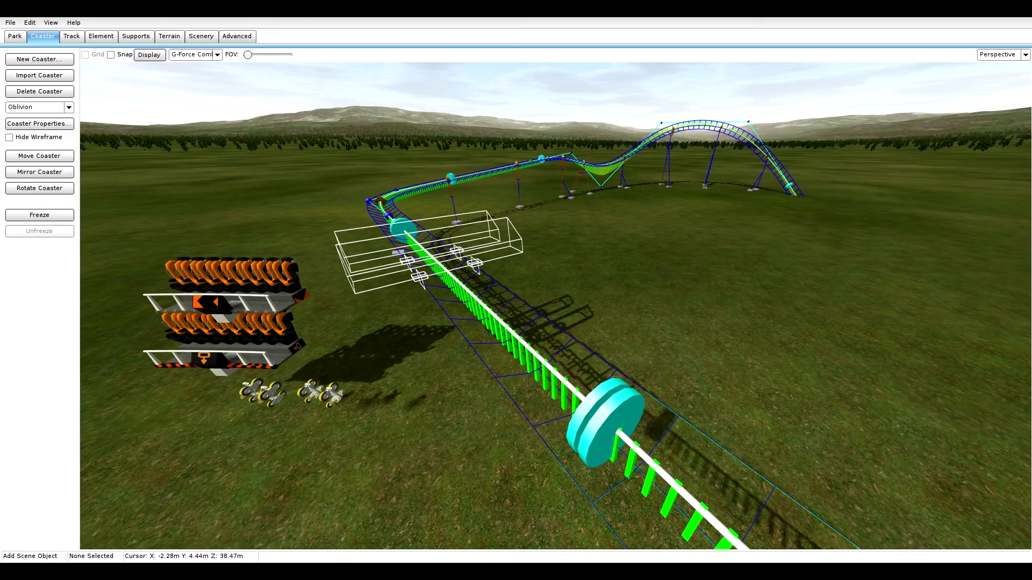
Select the other Oblivion coaster and set its number of trains to 0 in the coaster properties.
middle_drag(588, 395, 607, 400)
right_drag(607, 400, 602, 374)
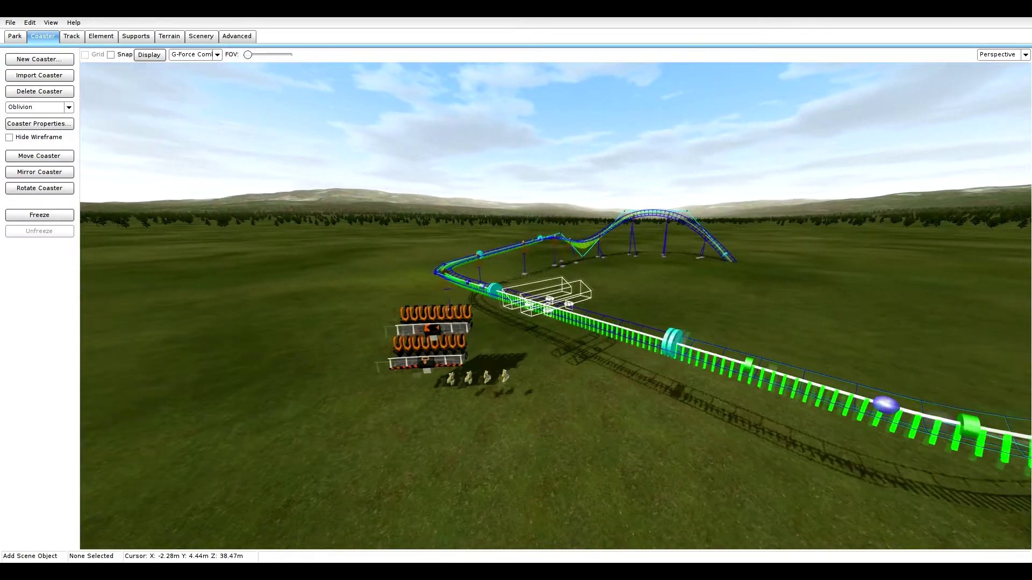
click(69, 107)
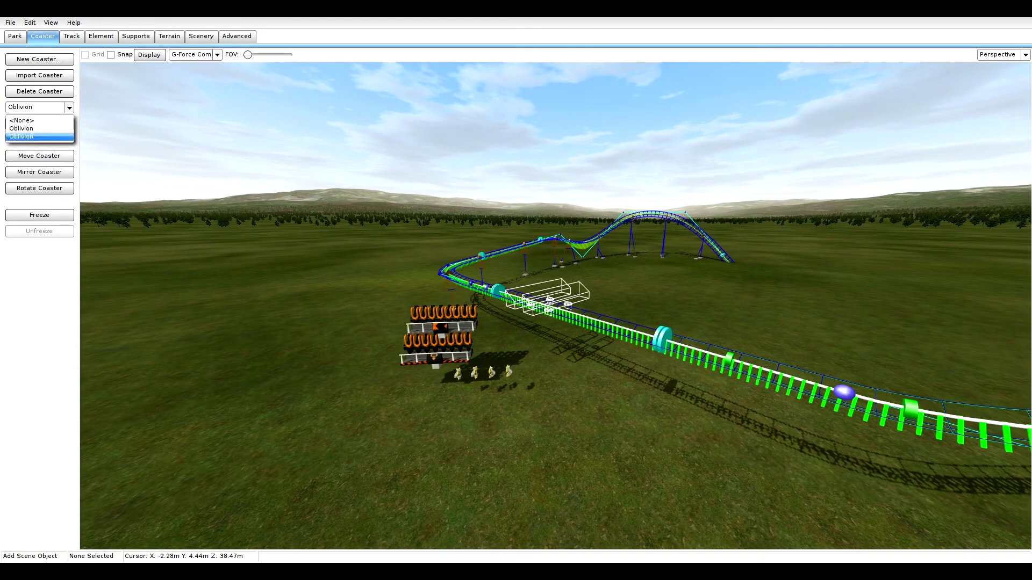
click(43, 129)
click(39, 124)
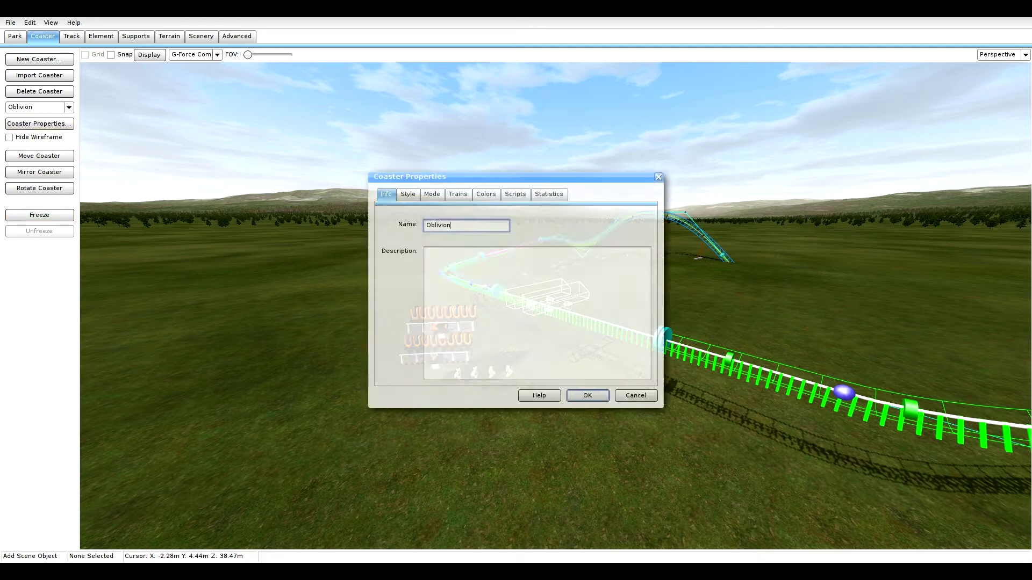
click(458, 194)
click(470, 225)
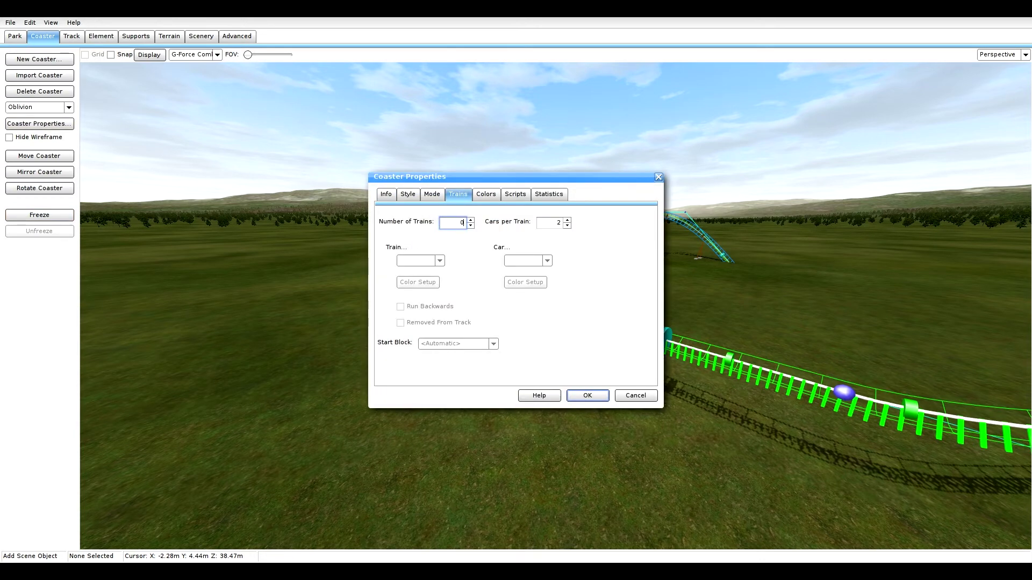
click(588, 396)
Freeze one Oblivion coaster and make the other, unfrozen Oblivion coaster active with its wireframe hidden.
click(40, 215)
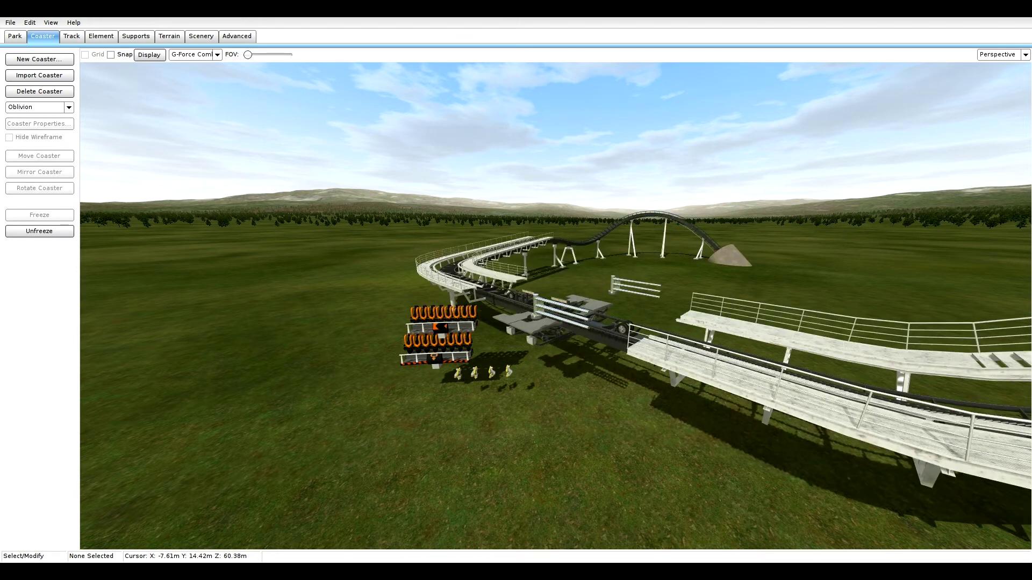
click(69, 108)
click(22, 128)
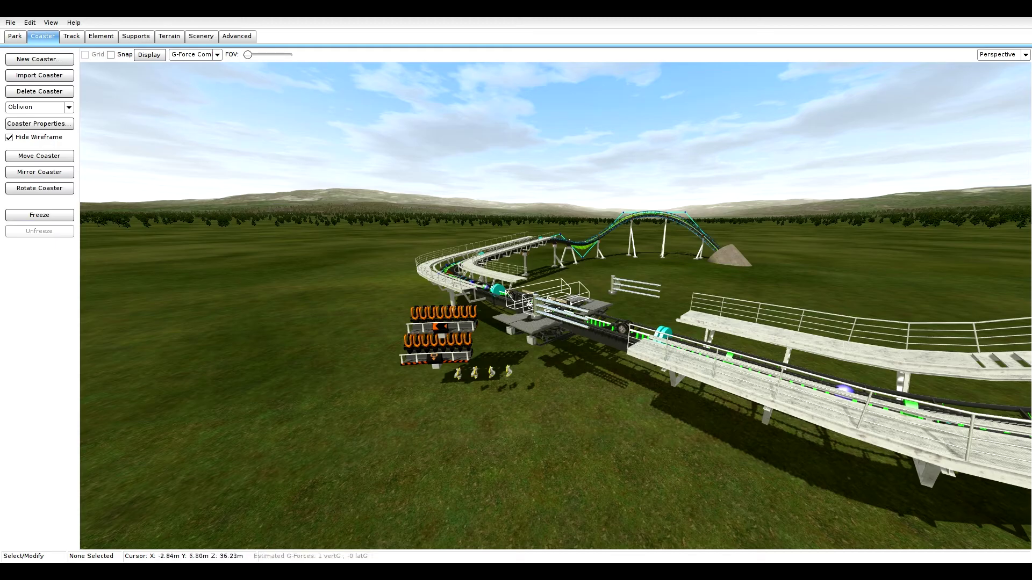
Select the two car and two bogie scene objects together and move them close to the track beside the station platforms.
right_drag(556, 306, 556, 333)
scroll(556, 305, up, 5)
scroll(556, 305, down, 5)
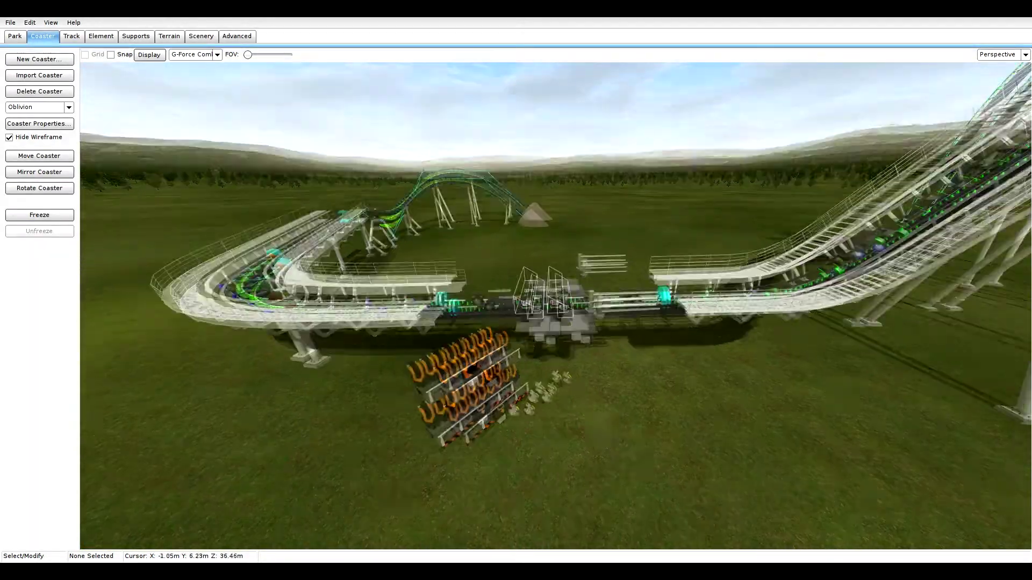
scroll(556, 306, up, 3)
drag(390, 454, 529, 337)
click(301, 370)
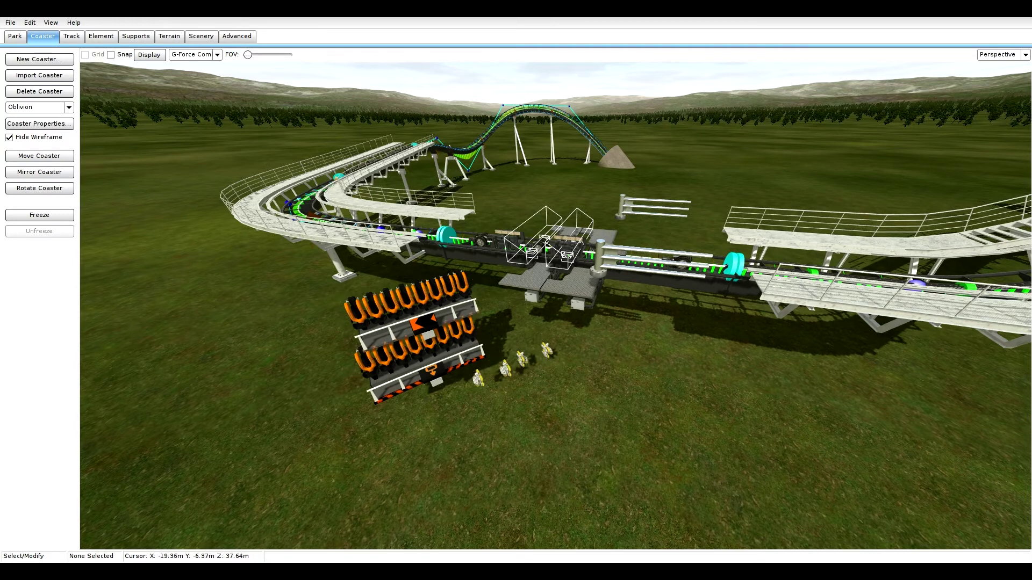
drag(388, 472, 544, 322)
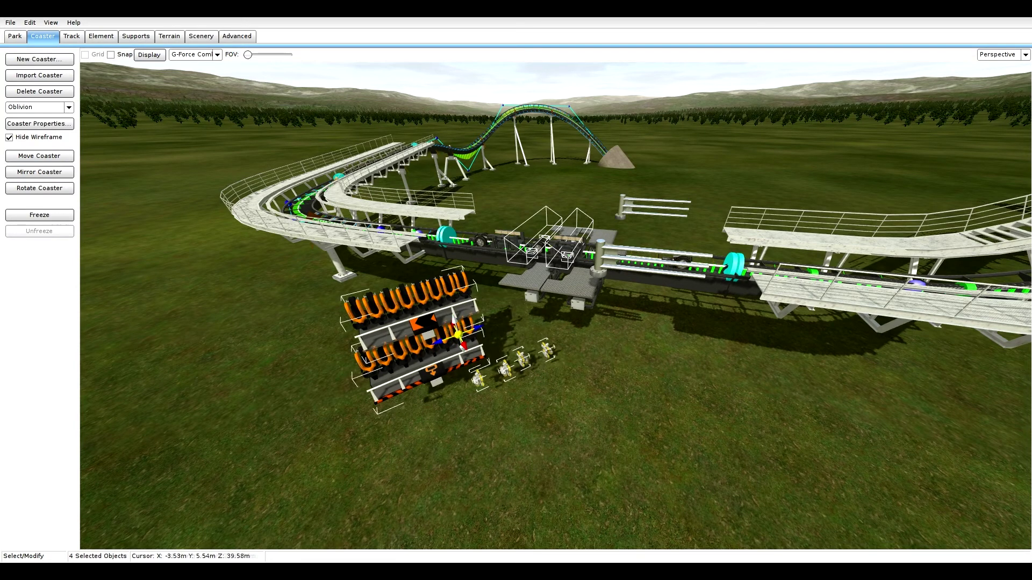
drag(458, 334, 593, 321)
scroll(596, 319, up, 3)
middle_drag(595, 318, 672, 268)
scroll(671, 268, up, 4)
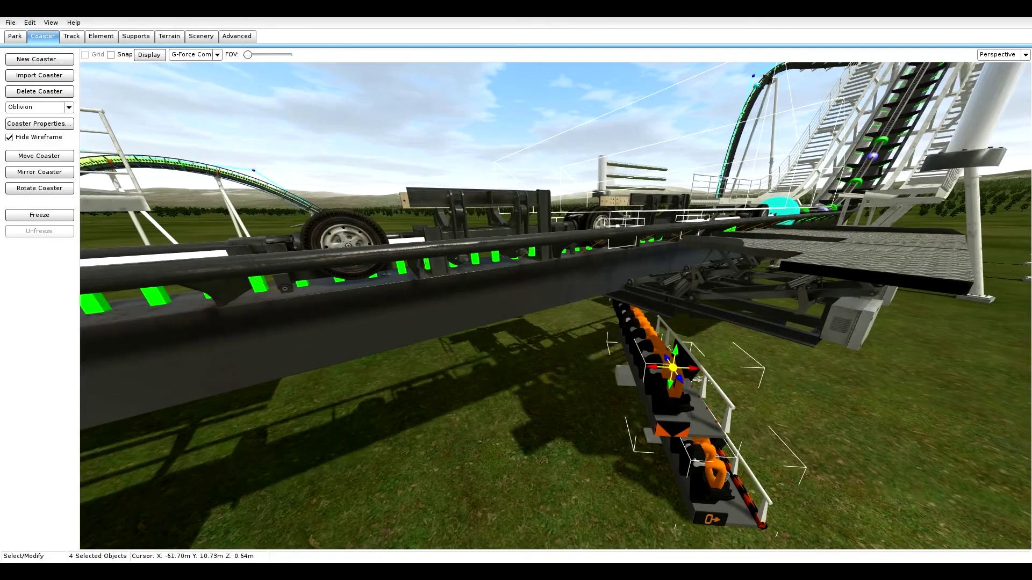
Switch the park from the editor to the simulation to test the scripted train.
click(10, 23)
click(20, 63)
click(10, 23)
key(Down)
key(Return)
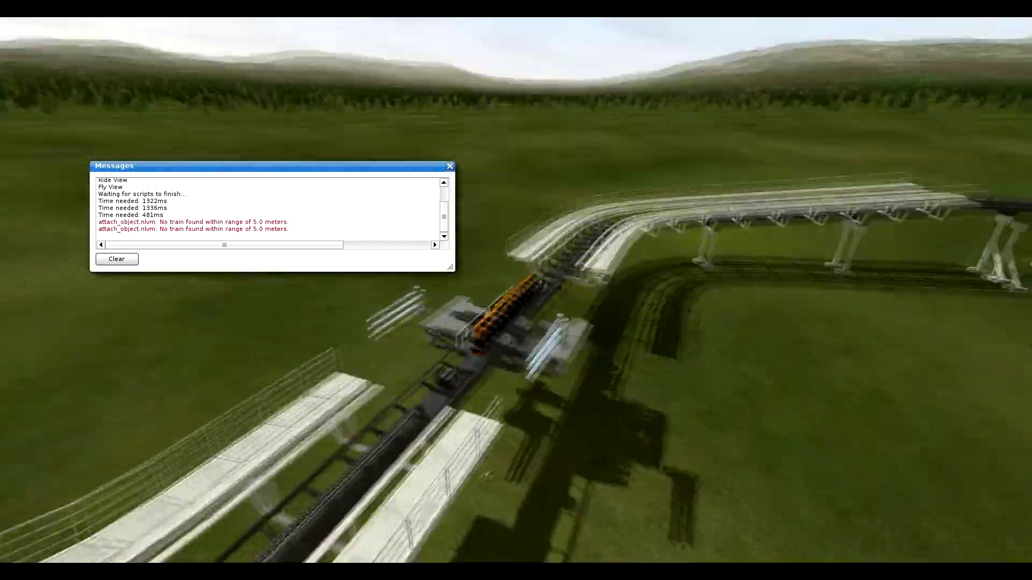
Follow the train over the lift and drop in the simulation, pausing it to examine how the cars and bogies track the rails.
key(w)
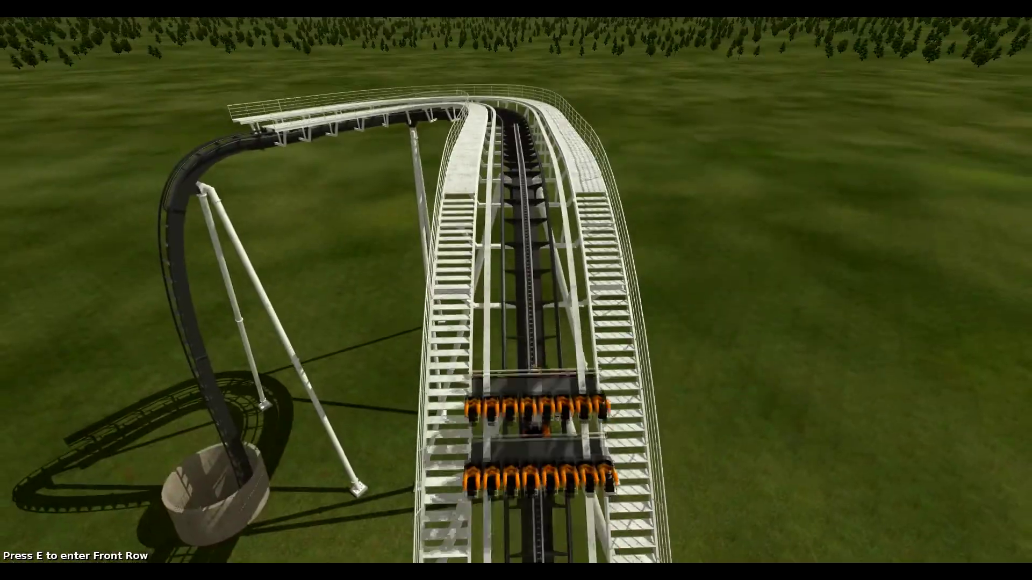
key(w)
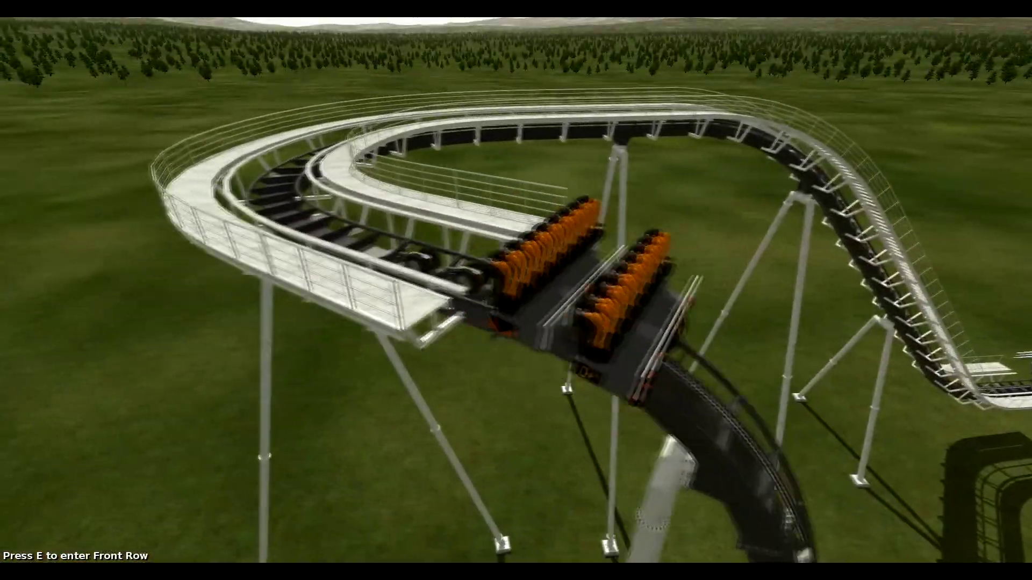
key(p)
key(w)
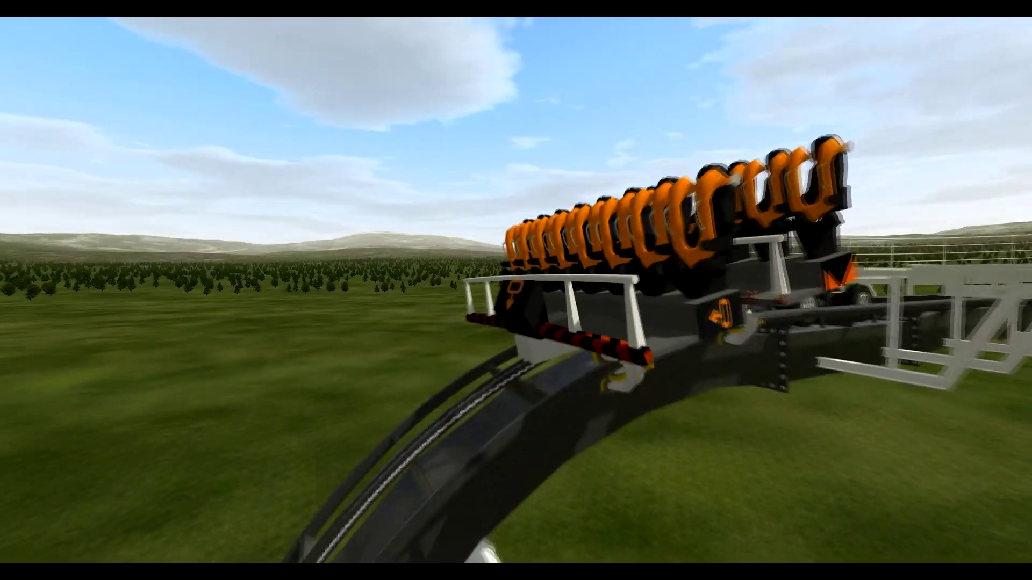
key(p)
key(d)
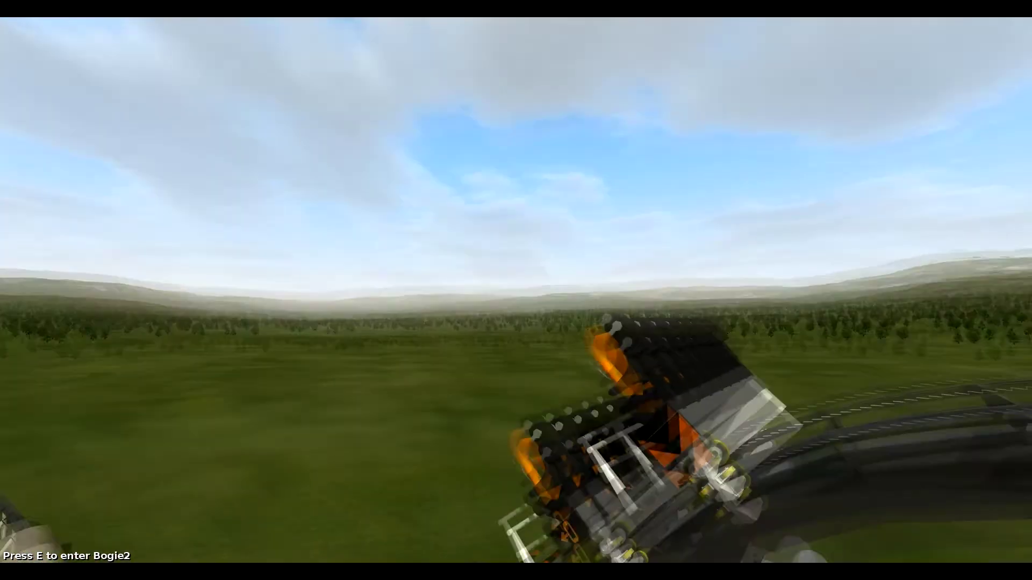
key(w)
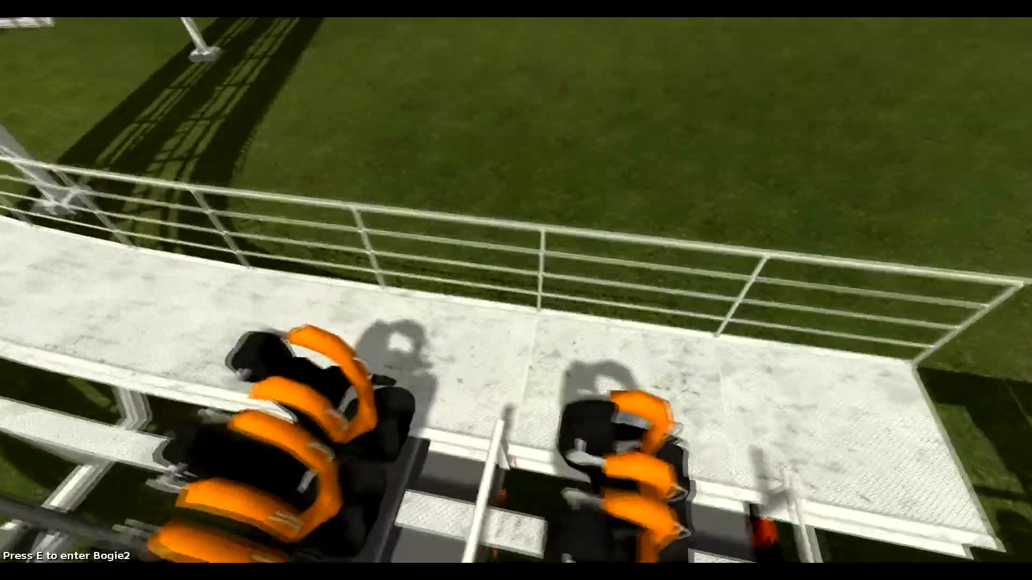
View the train from its onboard position, leave it, and return to a free-flying view above the track.
key(e)
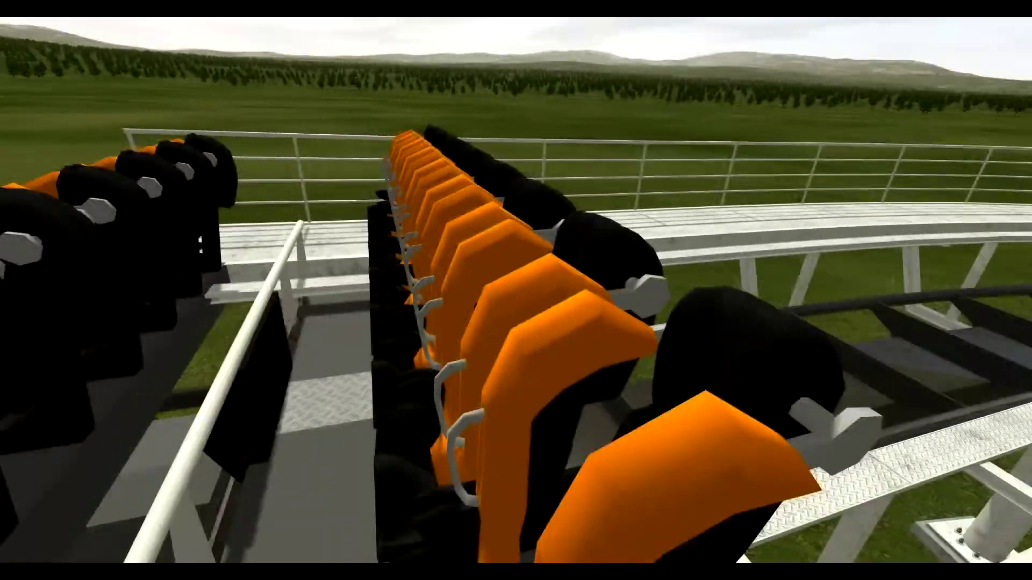
key(e)
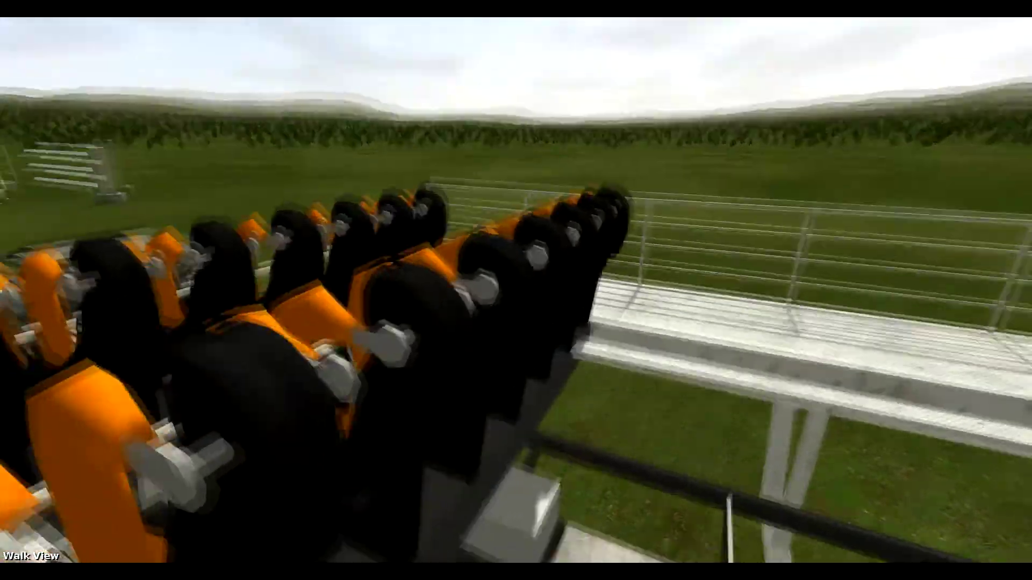
key(f)
key(s)
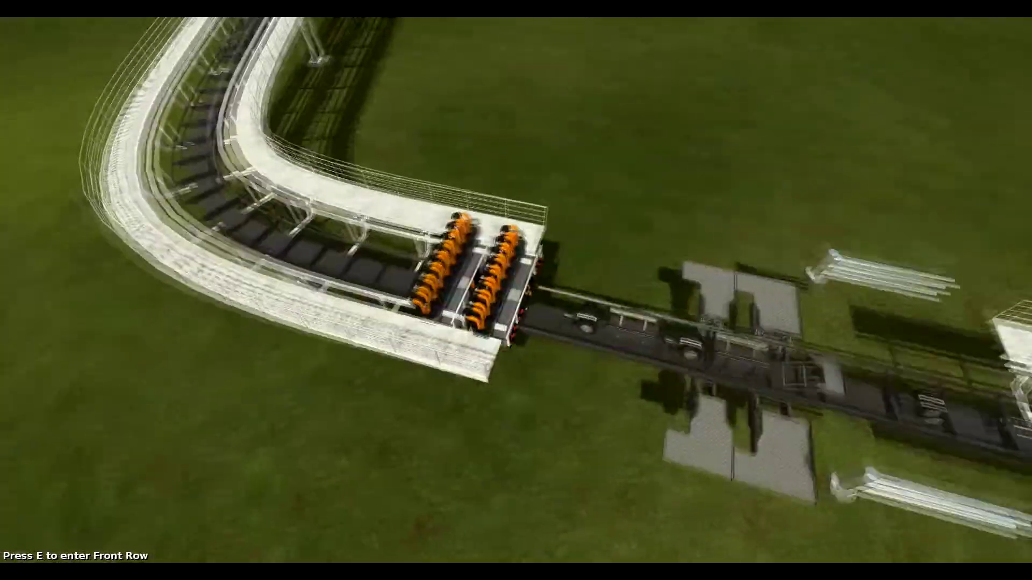